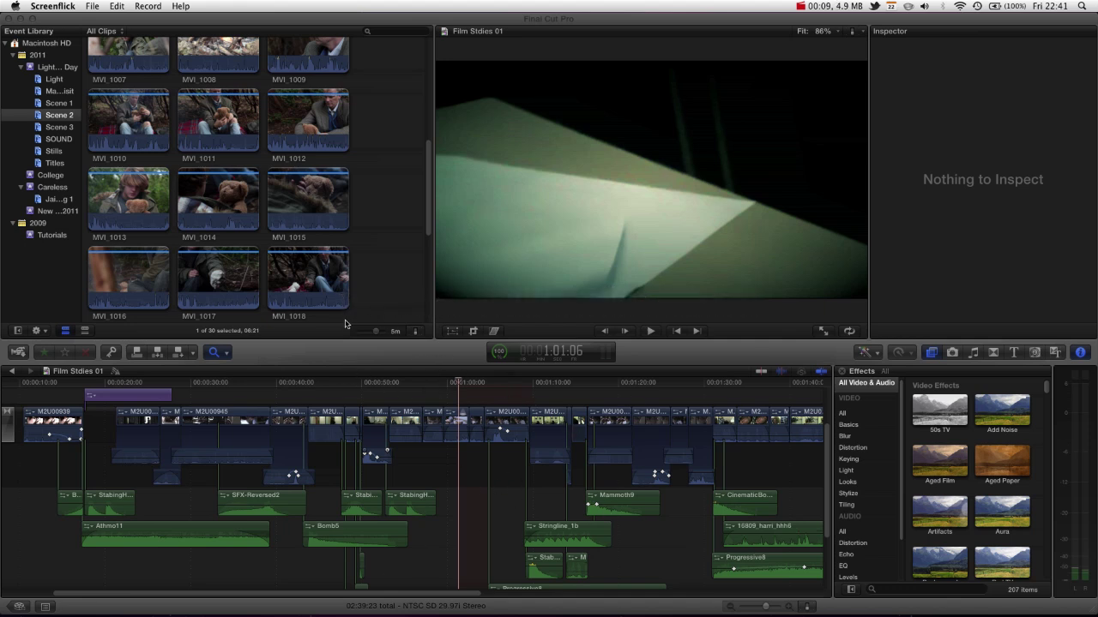
- Show the timeline Tools list: Select, Trim, Position, Range, Blade, Zoom and Hand
click(218, 356)
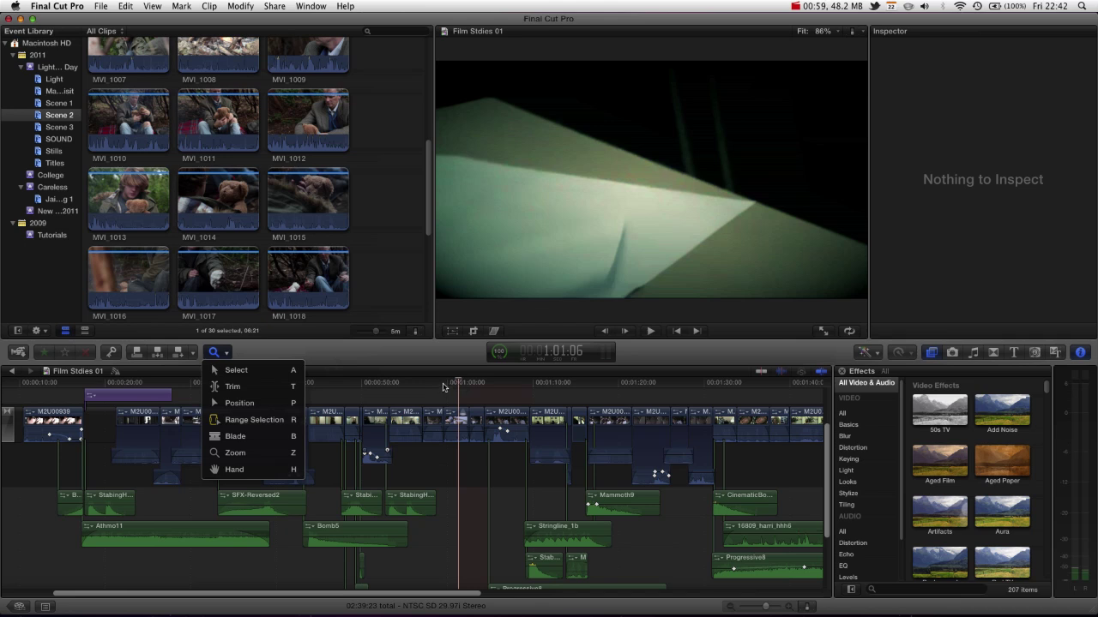
- Close the tools list, move the playhead to 1:04:08 and select clip M2U00946
click(443, 387)
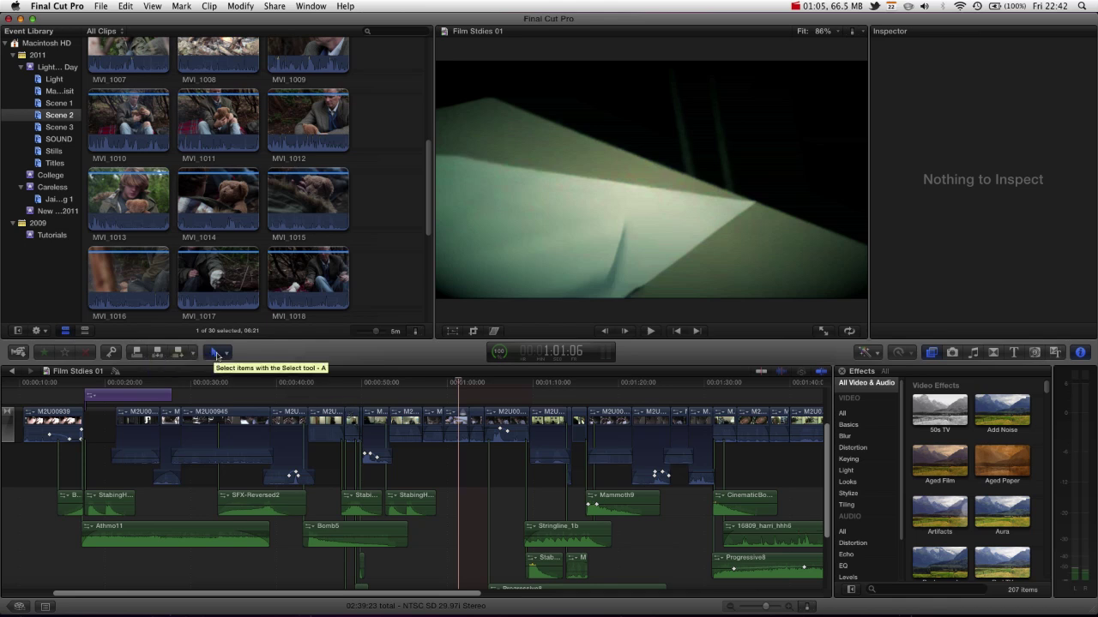
click(399, 380)
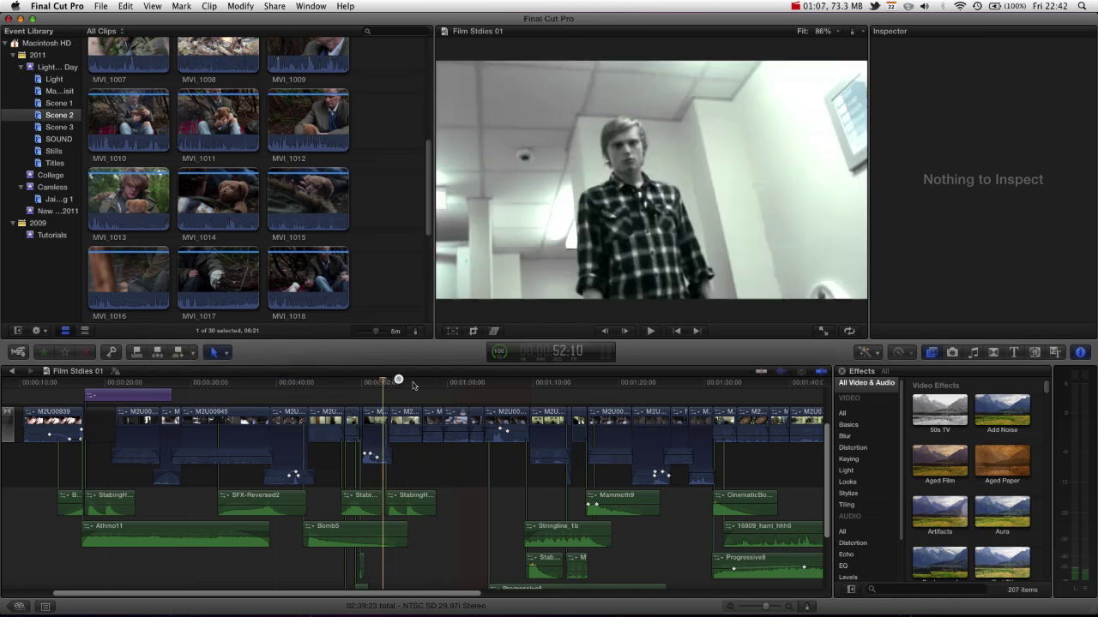
click(422, 383)
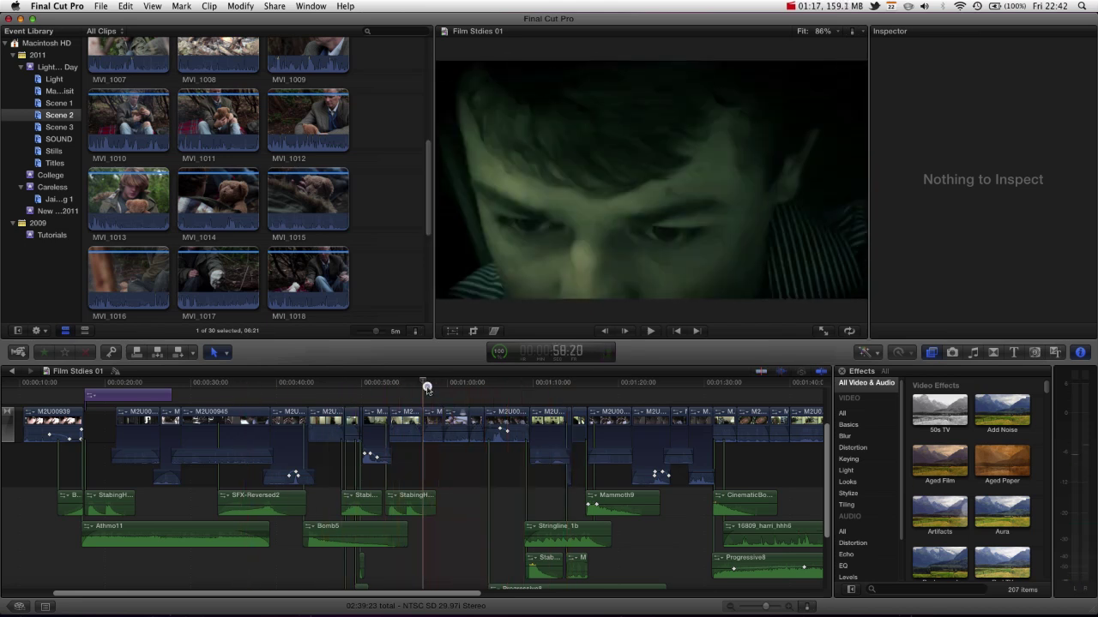
click(486, 386)
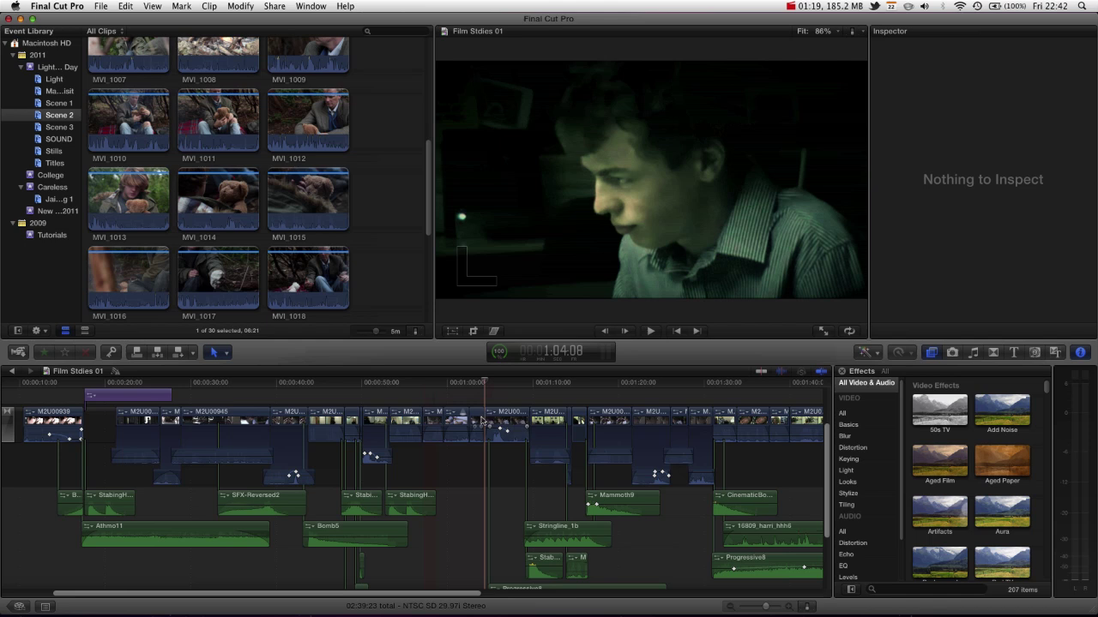
mouse_move(496, 416)
mouse_down()
mouse_move(467, 416)
mouse_move(525, 420)
mouse_move(491, 418)
mouse_up()
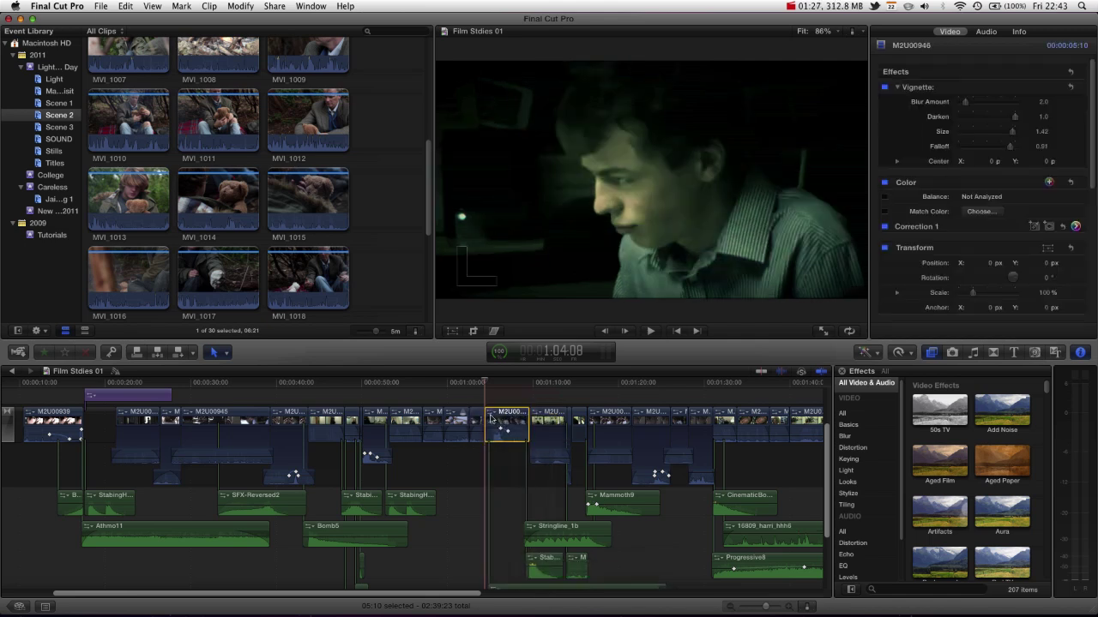
- Trim the cut before M2U00946 slightly earlier in the Precision Editor, then close it
double_click(486, 415)
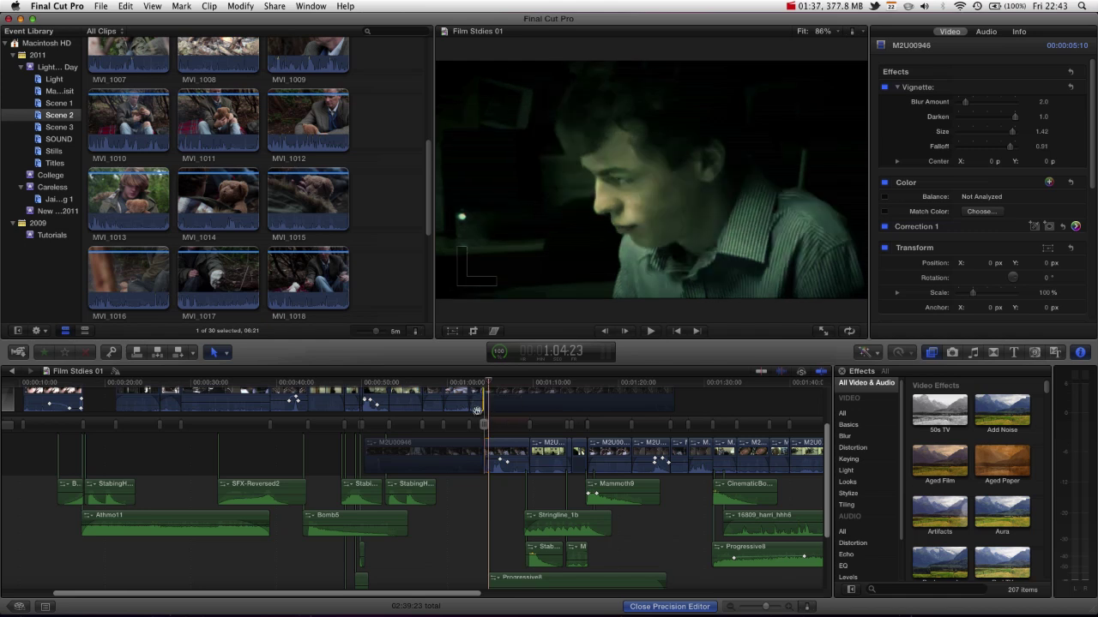
drag(484, 422, 484, 425)
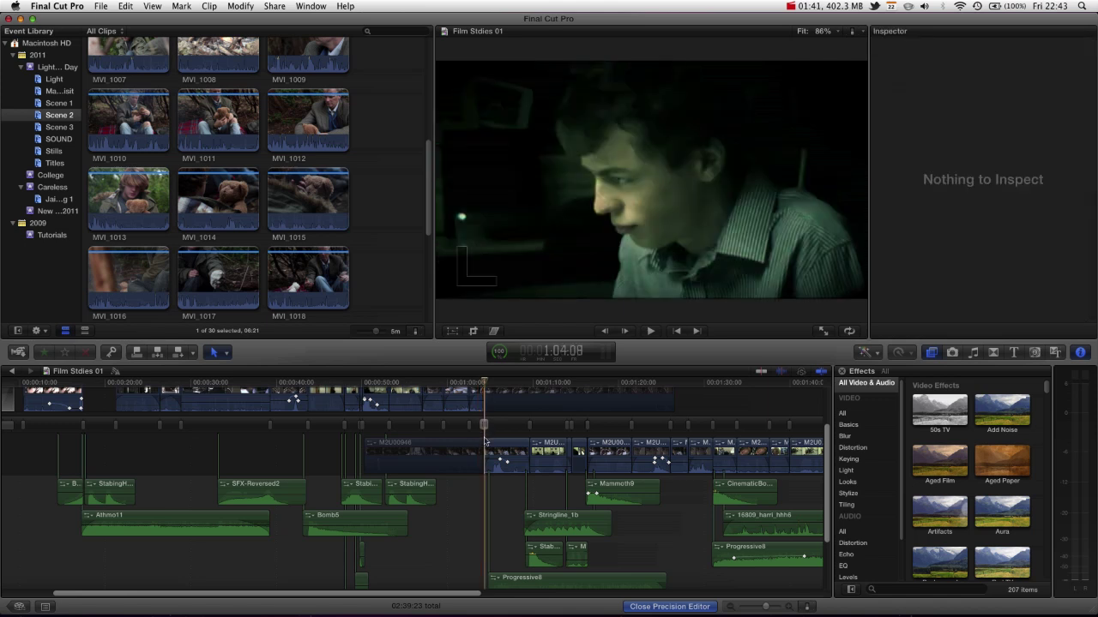
double_click(484, 434)
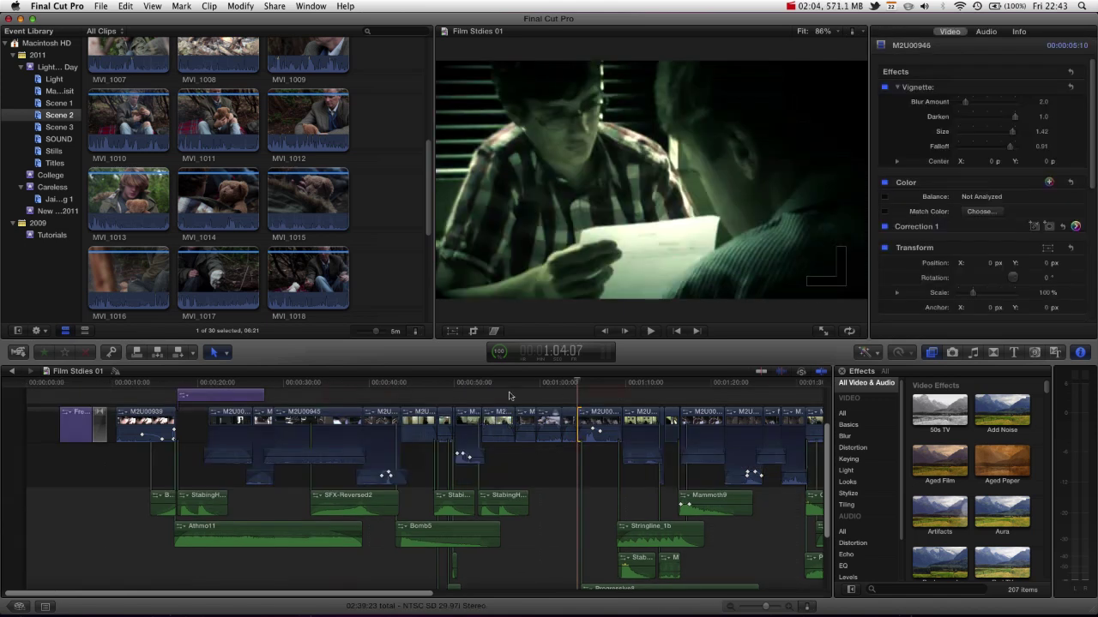
- Scrub ahead, nudge the SFX-Reversed2 audio clip later, then undo that move
drag(493, 382, 515, 381)
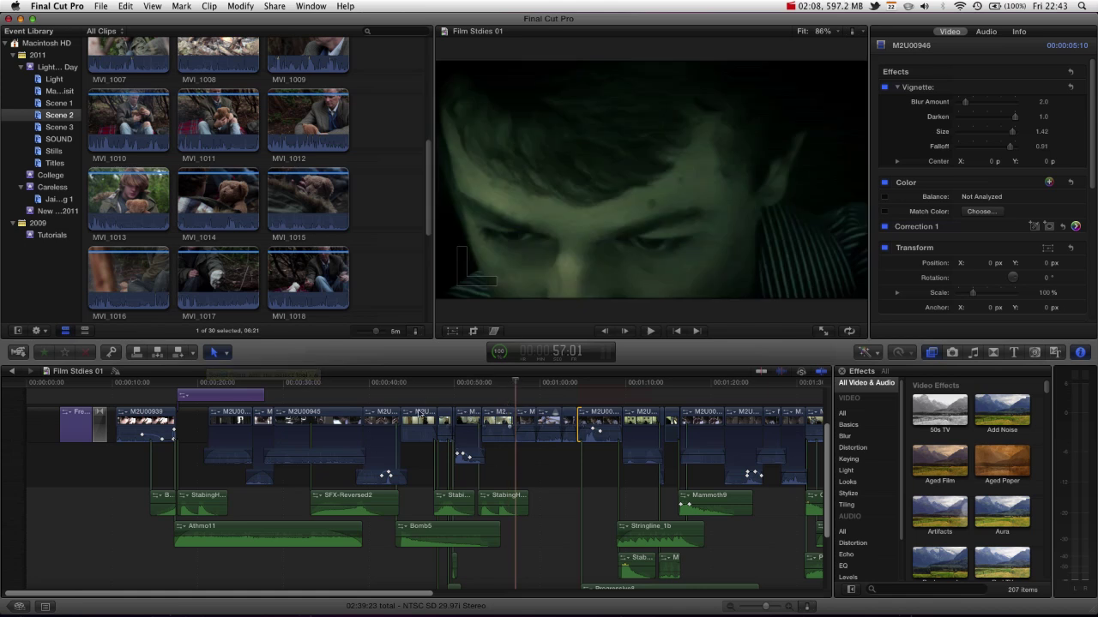
mouse_move(349, 508)
mouse_down()
mouse_move(326, 506)
mouse_move(360, 504)
mouse_up()
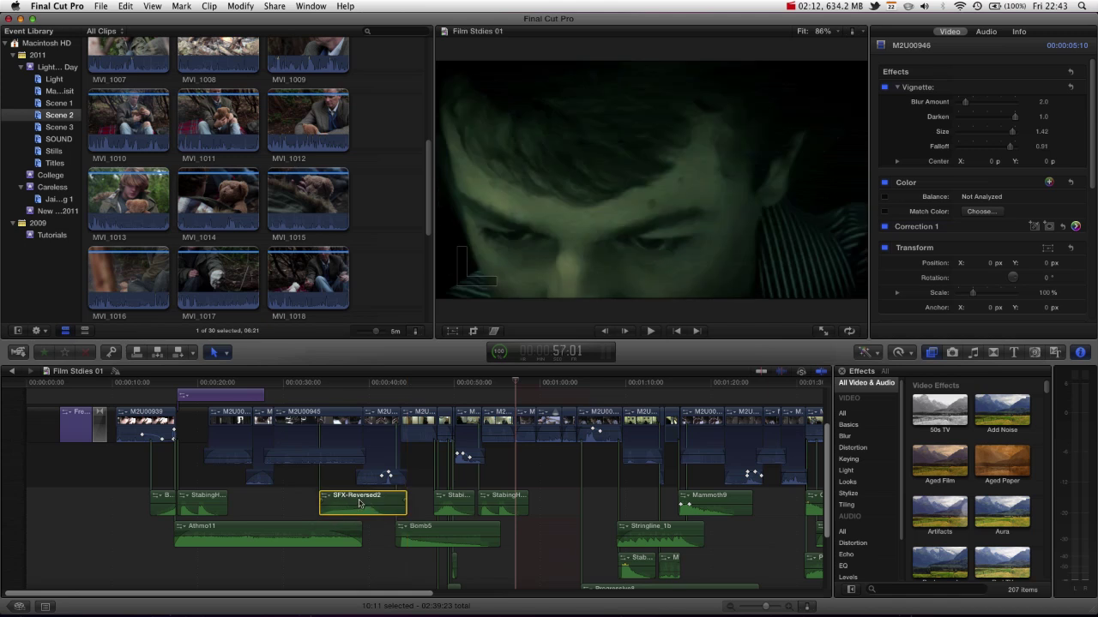
key(super+z)
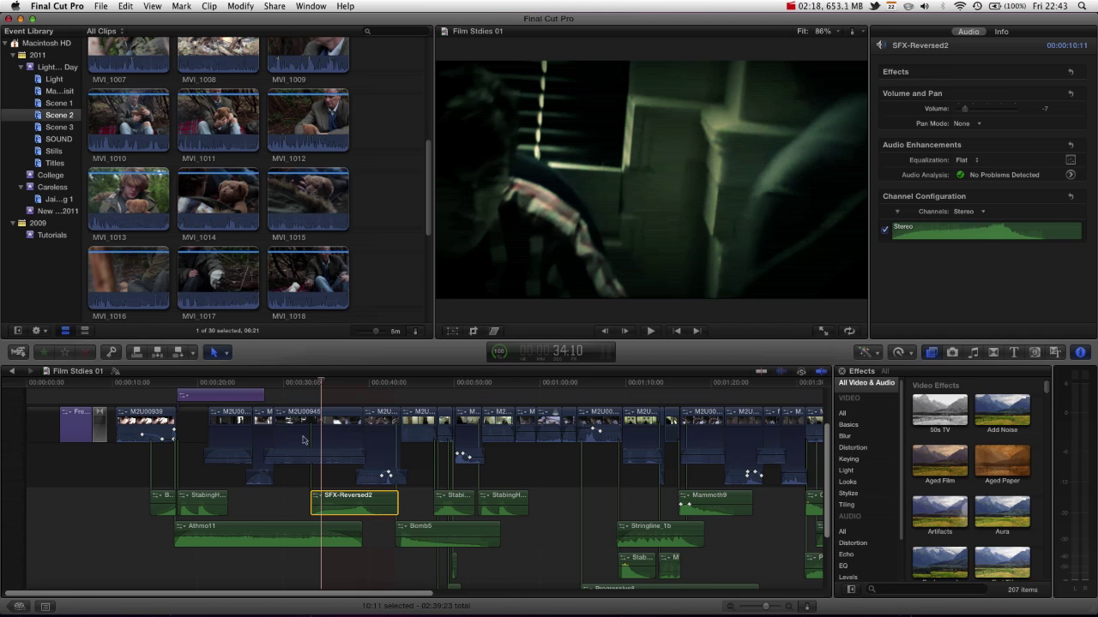
- Pull clip M2U01225 out of the main storyline, then undo it
scroll(735, 458, right, 10)
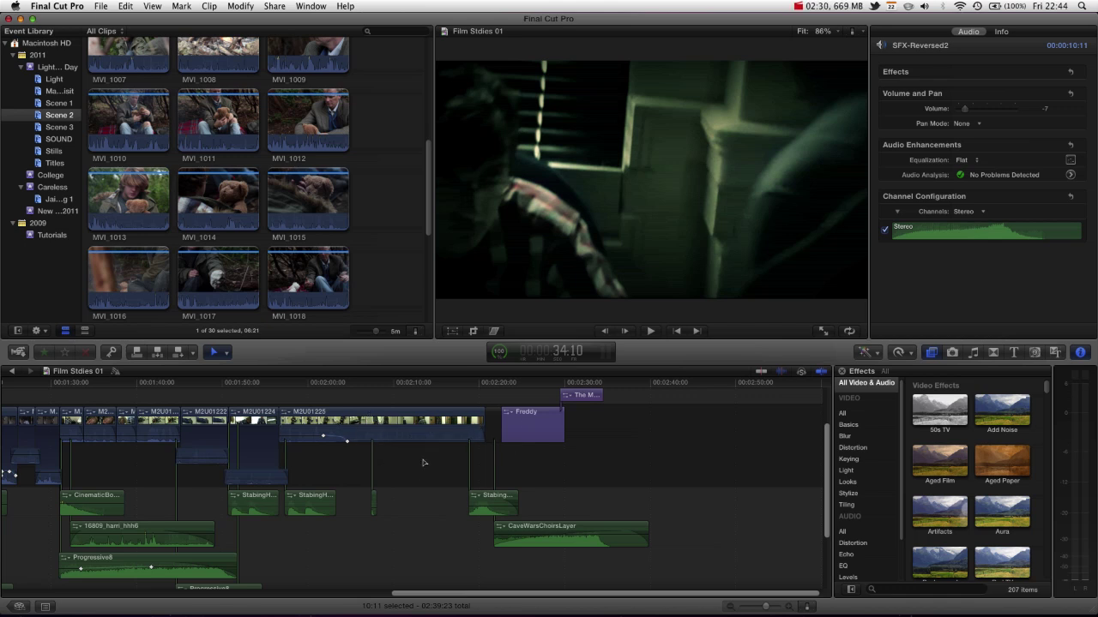
drag(354, 419, 223, 442)
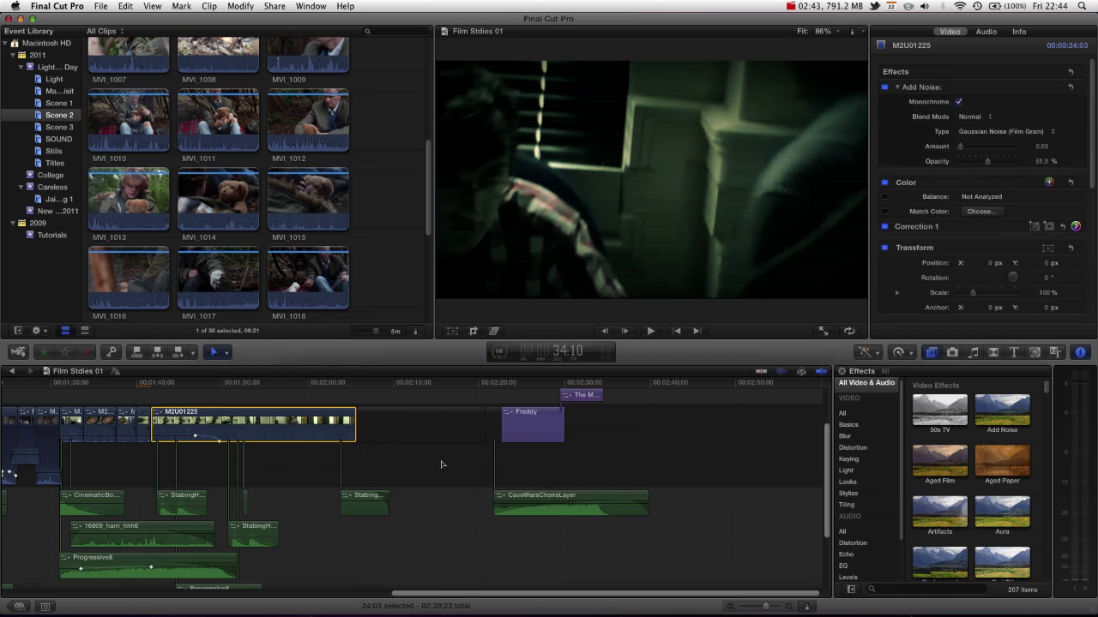
key(super+z)
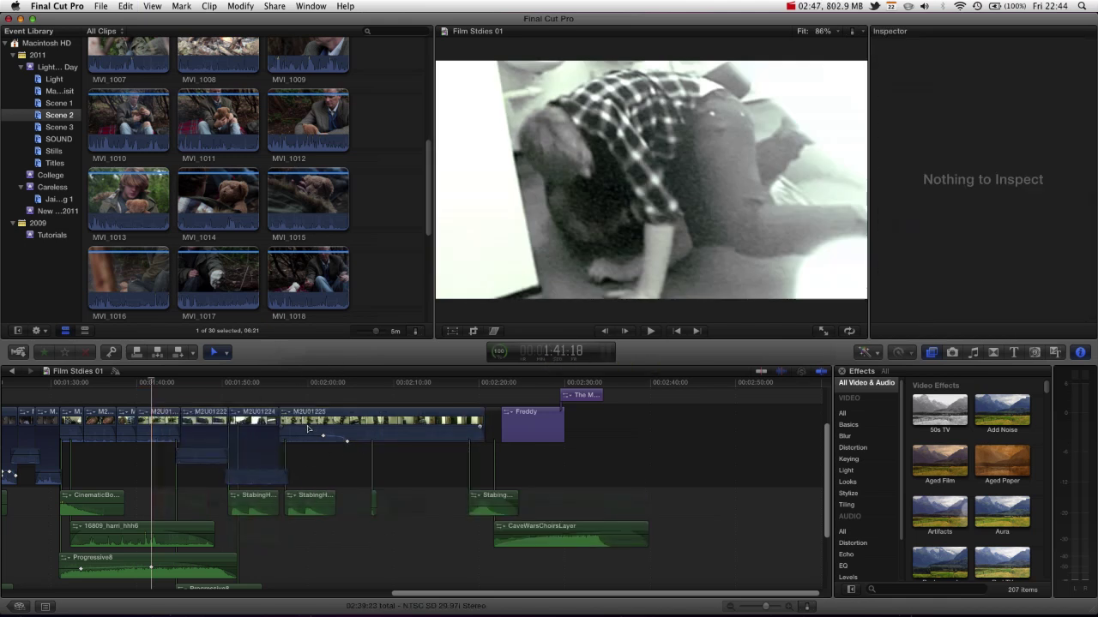
- With the Position tool, drag clip M2U01225 to after the Freddy clip
click(224, 349)
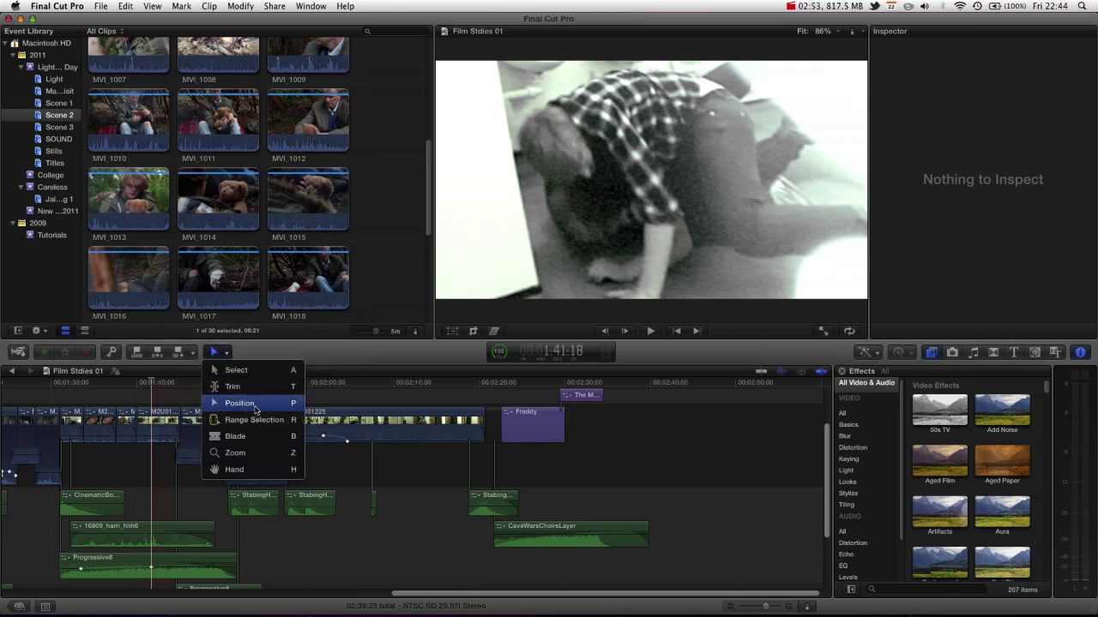
click(356, 364)
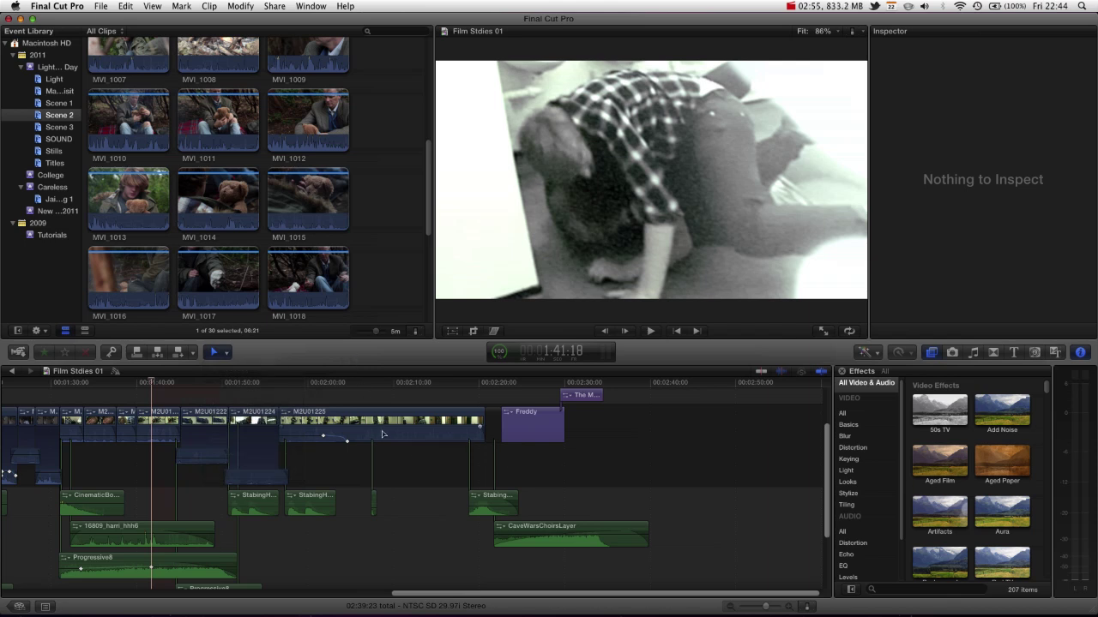
drag(382, 434, 806, 425)
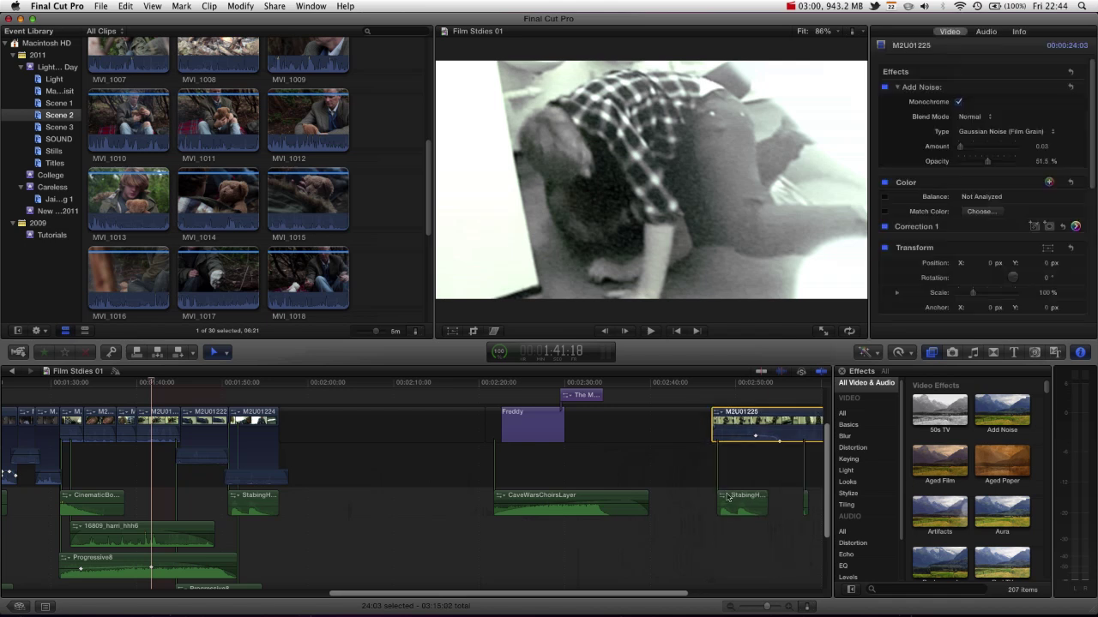
- Select and shorten the gap left behind, then undo to restore M2U01225 before Freddy
click(673, 423)
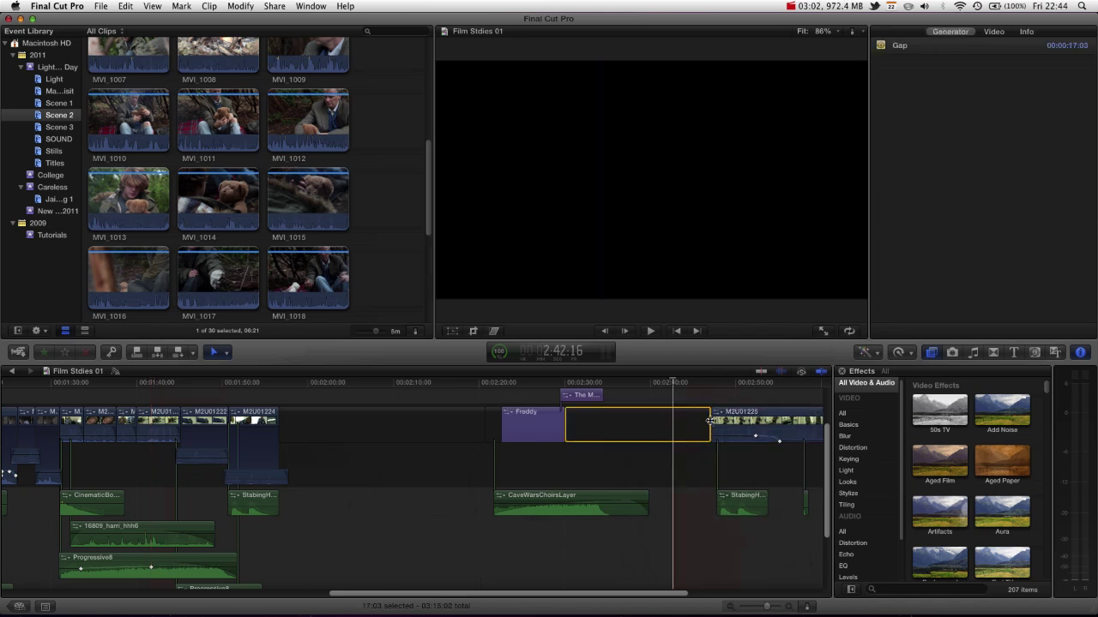
drag(709, 420, 675, 416)
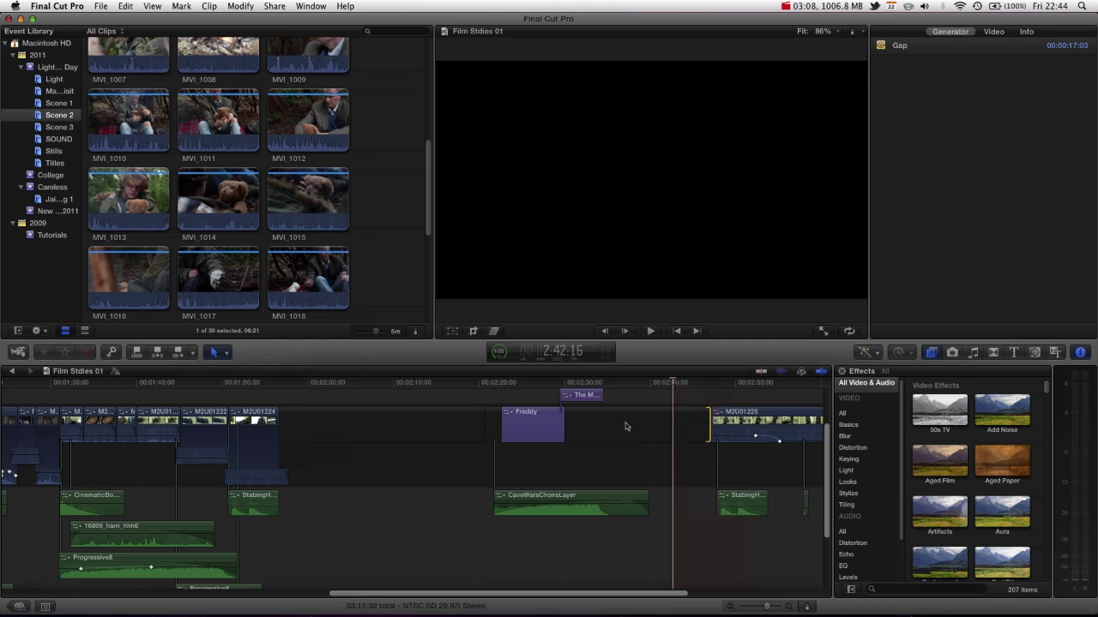
key(super+z)
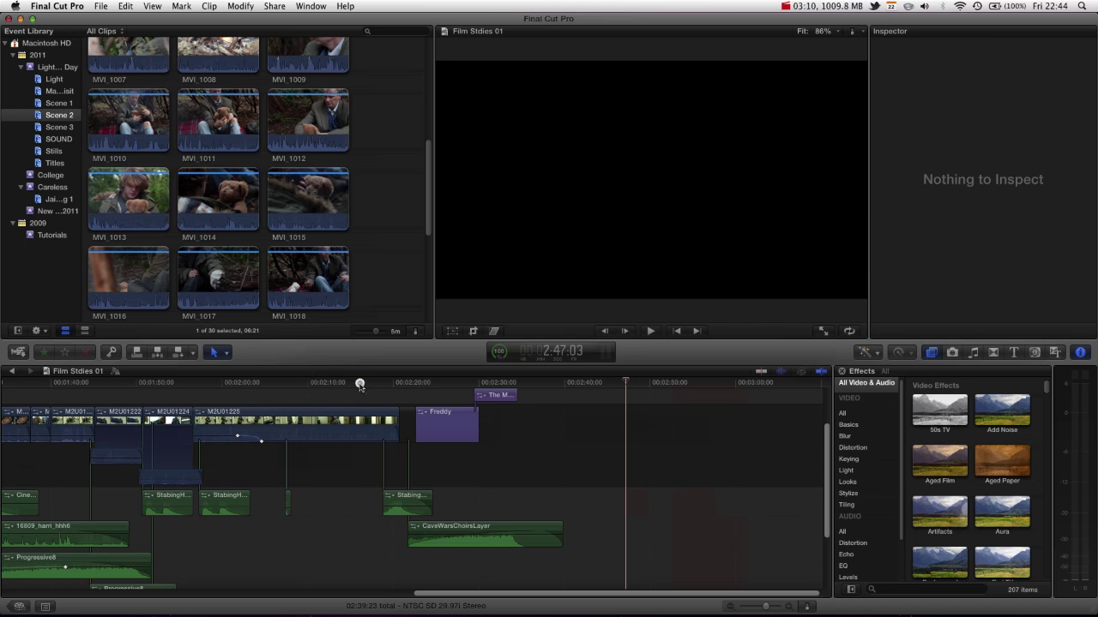
- Scrub to 2:10:02, select M2U01225, move it past Freddy, then undo the move
drag(361, 384, 652, 425)
click(311, 410)
key(super+4)
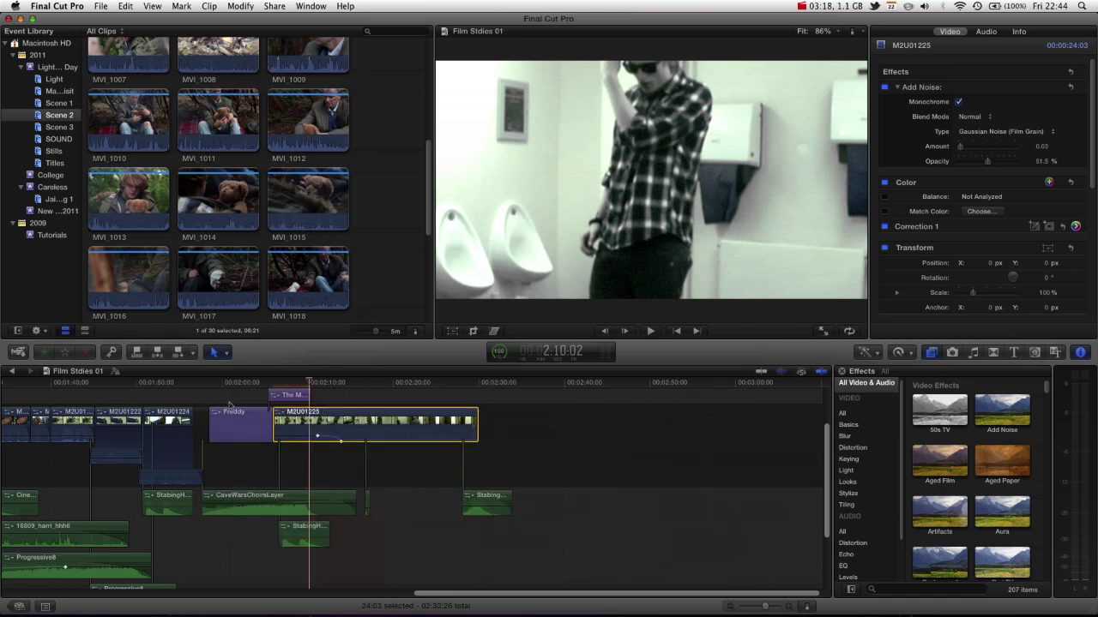
key(super+z)
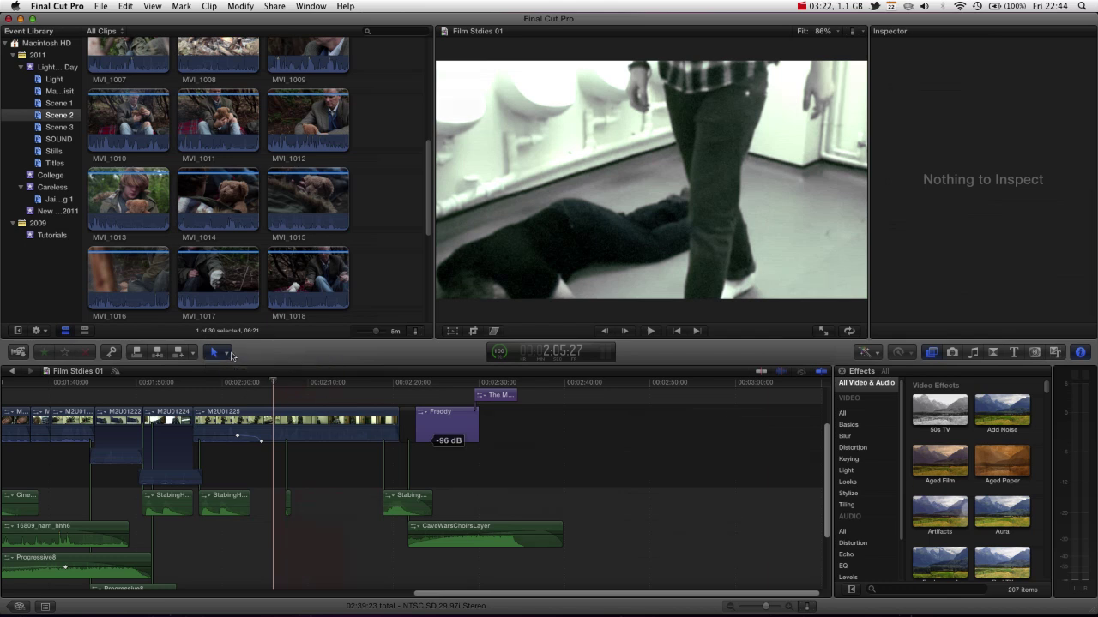
- With the Trim tool, trim 14 frames off M2U01225's start and slide it later
click(227, 353)
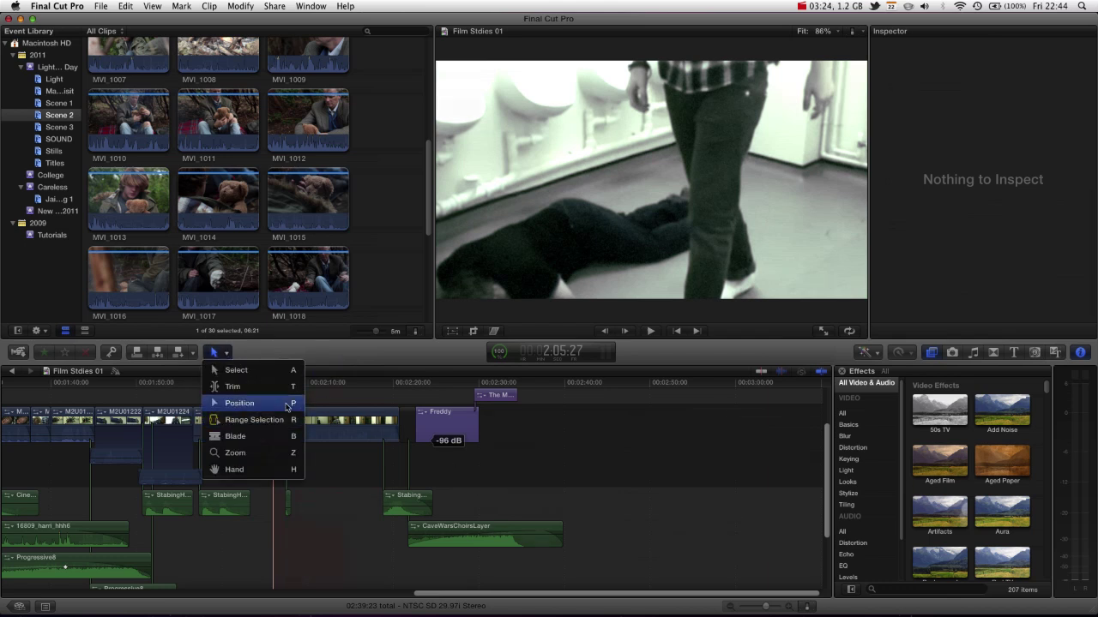
click(262, 397)
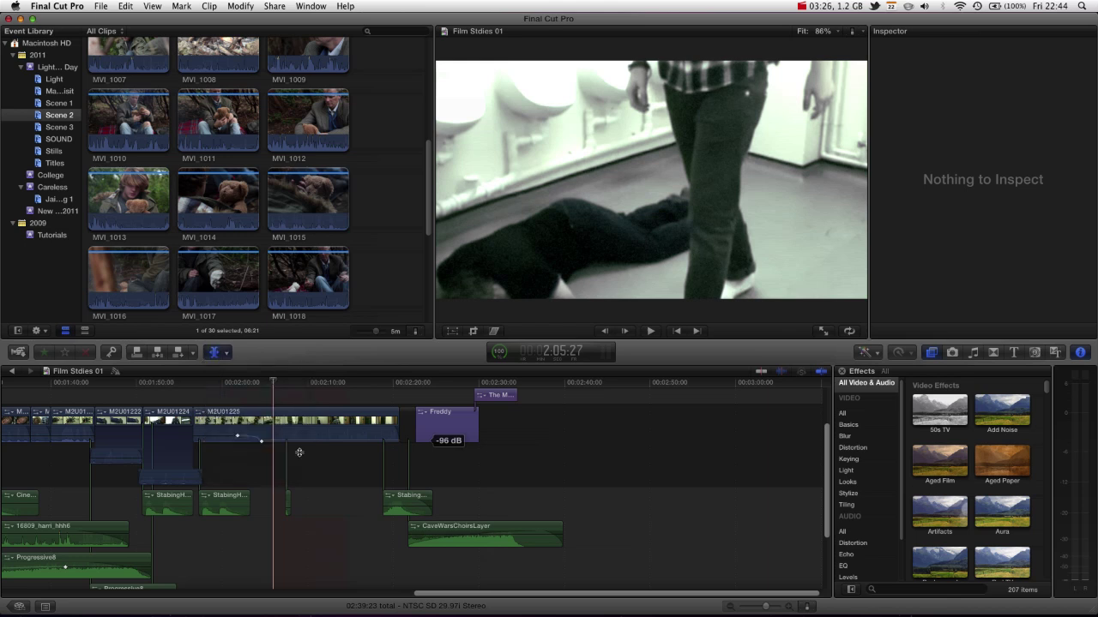
click(195, 418)
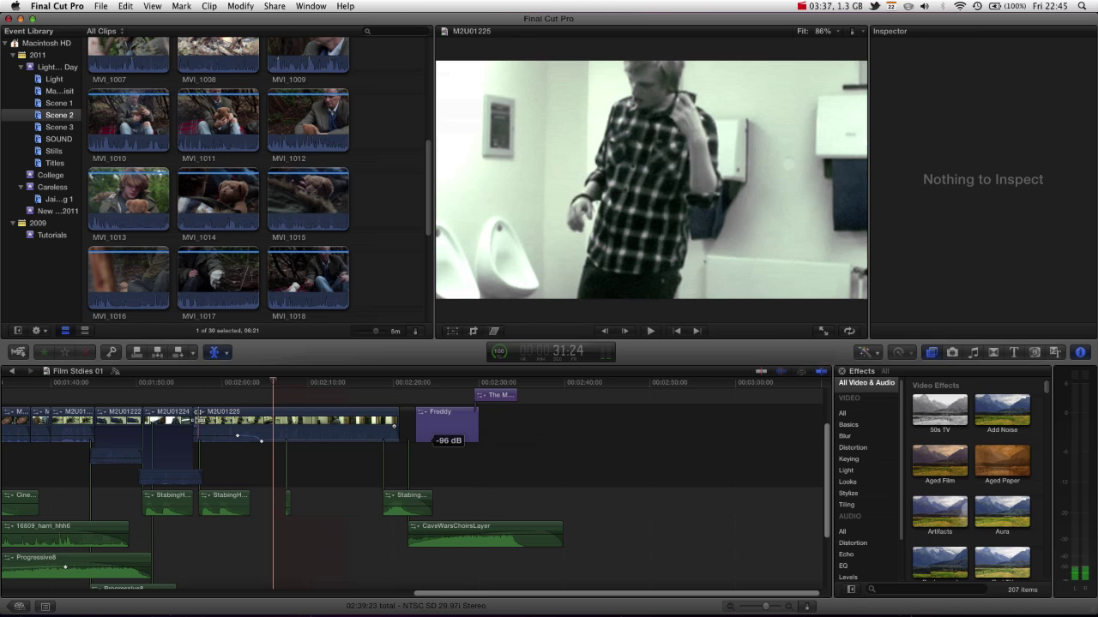
drag(203, 412, 202, 414)
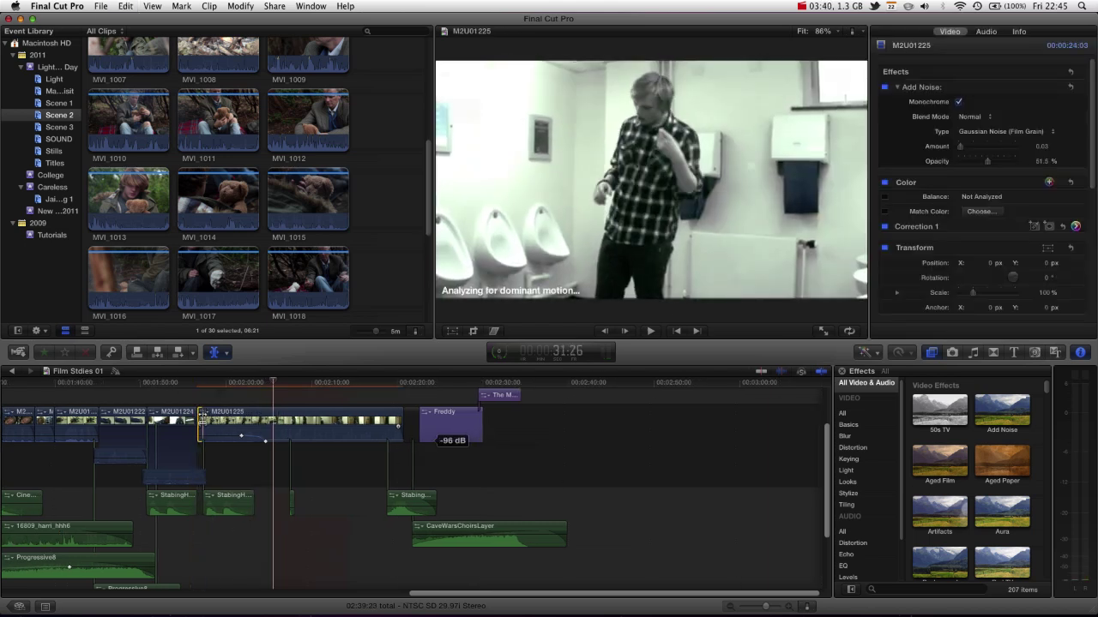
mouse_move(204, 415)
mouse_down()
mouse_move(237, 415)
mouse_move(207, 426)
mouse_up()
- Undo the last clip change and zoom the timeline in two levels around the playhead
key(super+c)
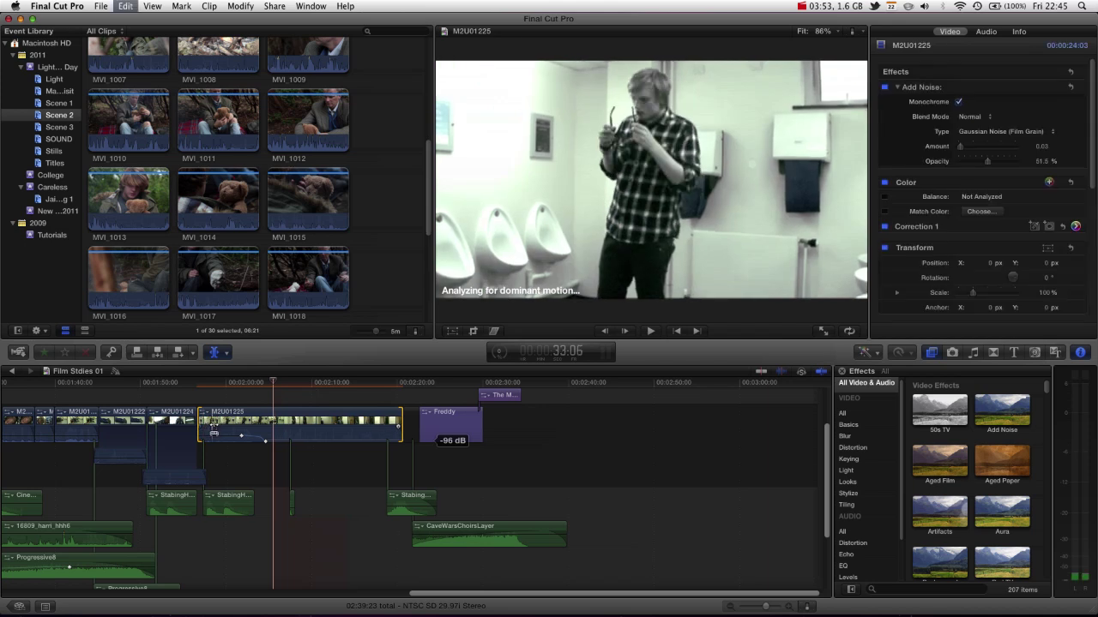
key(super+equal)
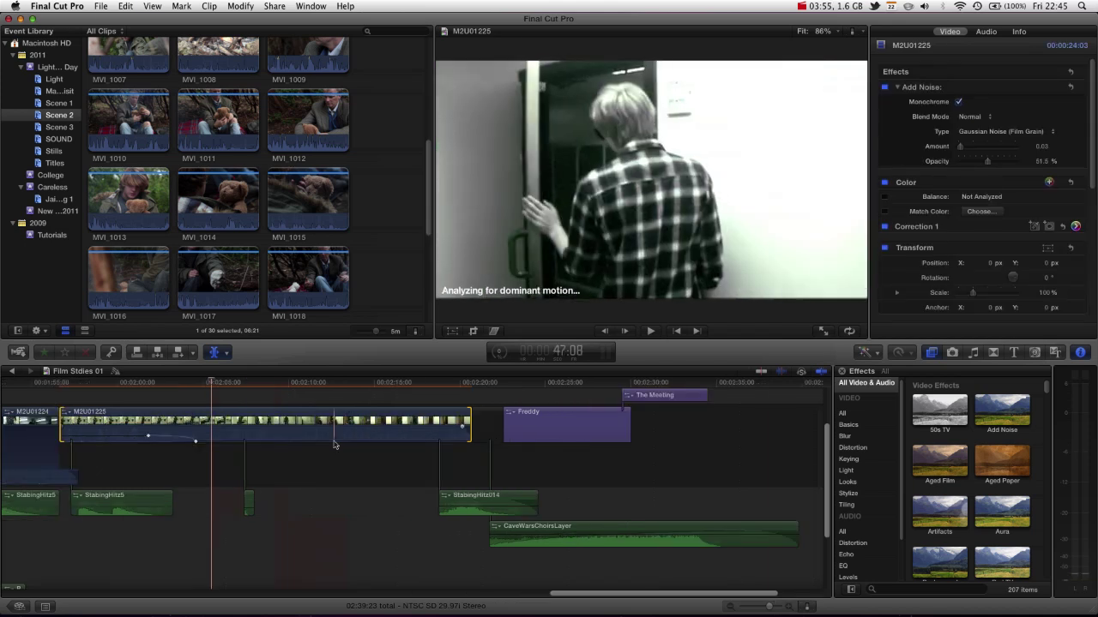
key(super+equal)
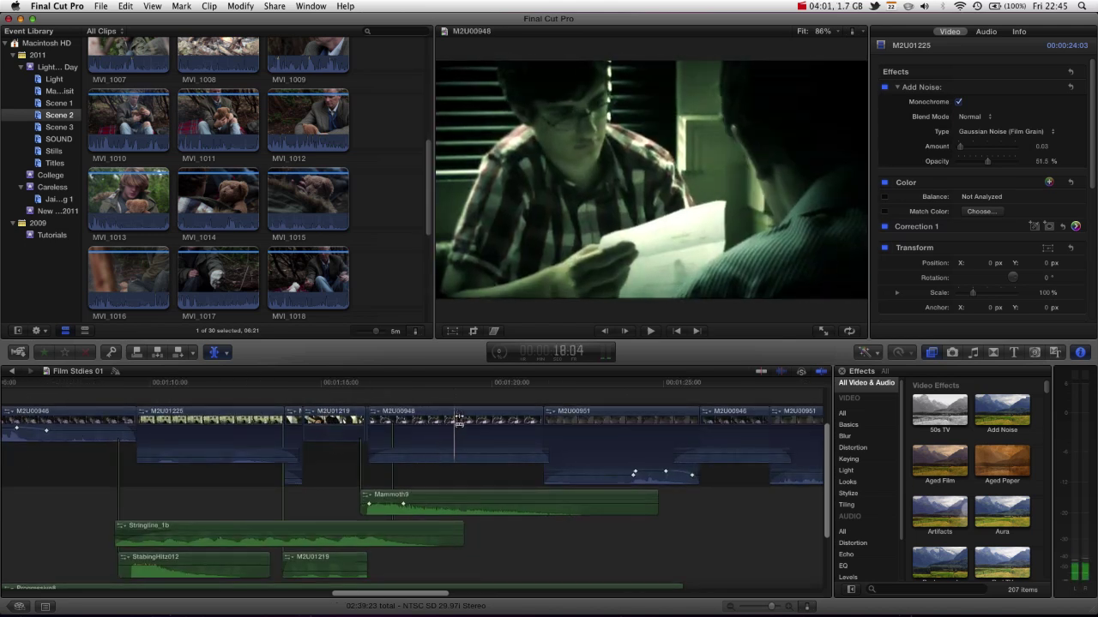
- Move the playhead to about 1:50 and slip the footage inside clip M2U01224
scroll(459, 418, right, 10)
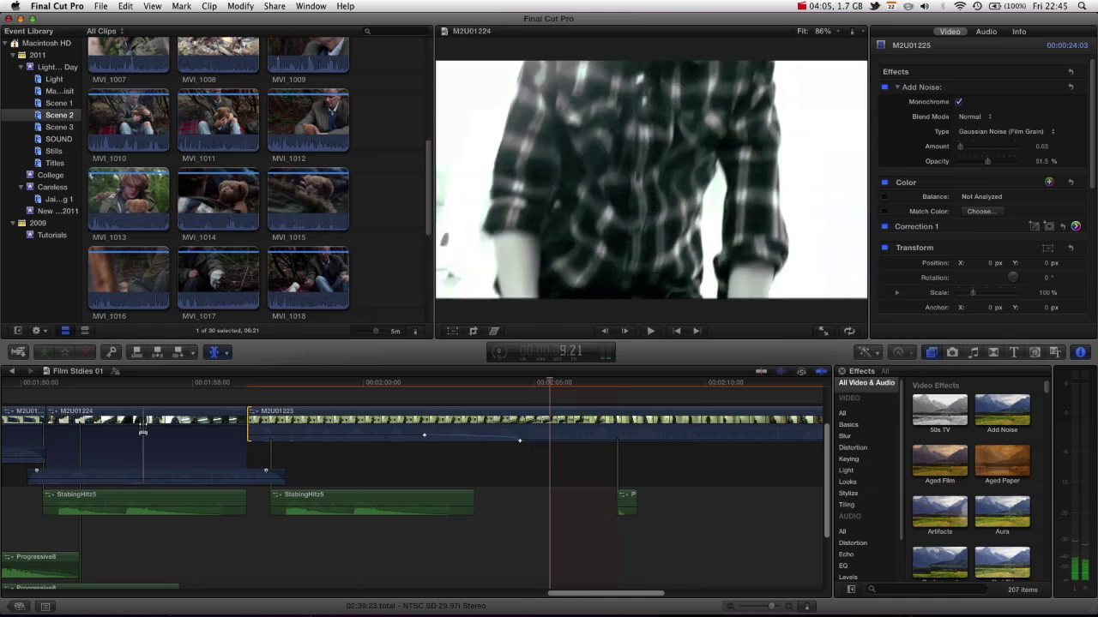
scroll(48, 383, left, 2)
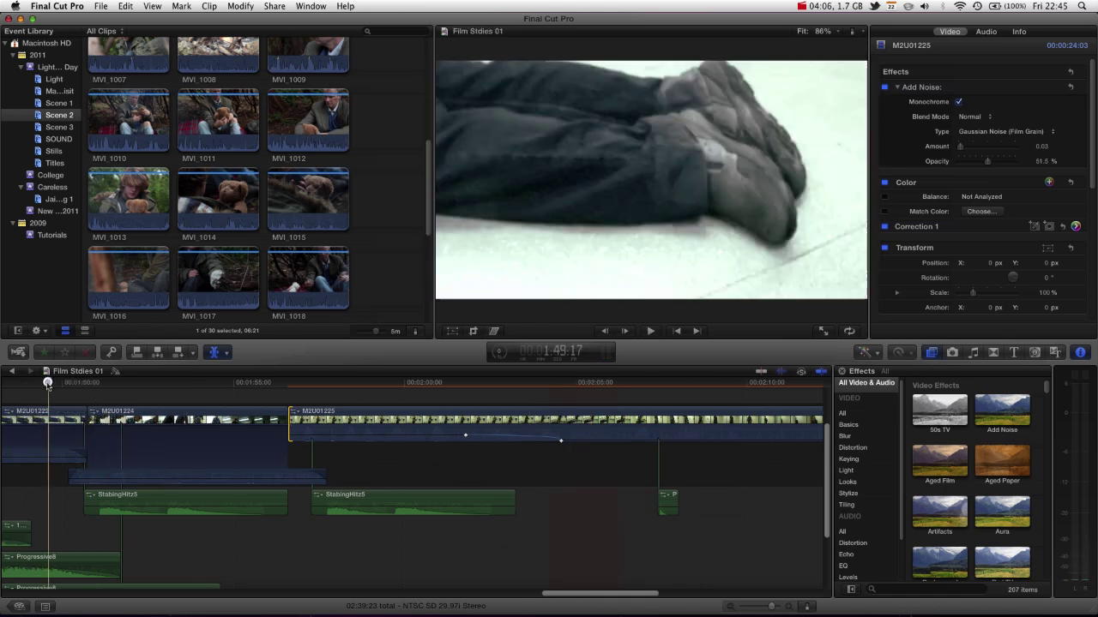
drag(47, 383, 291, 390)
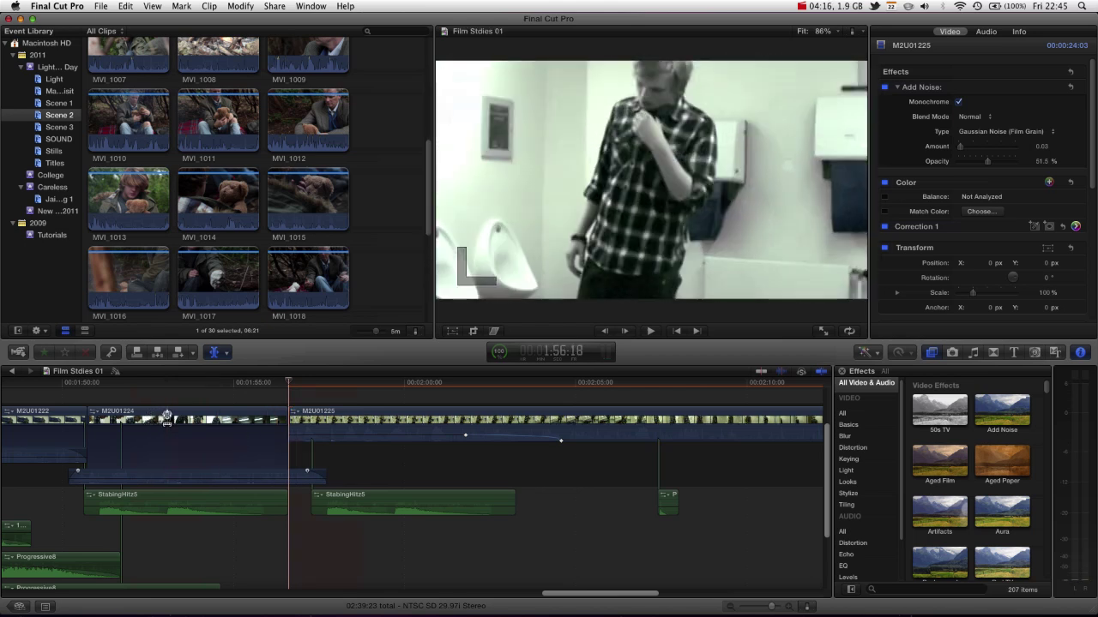
drag(167, 417, 222, 419)
key(super+4)
drag(110, 385, 264, 385)
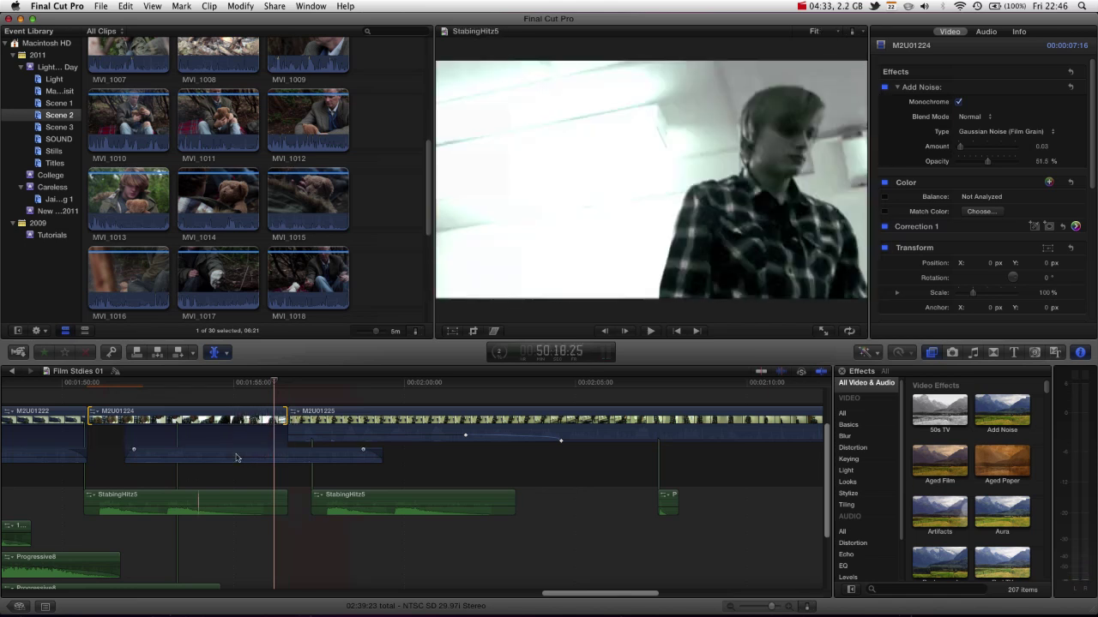
- Slip M2U01224 nine frames back and earlier, test its edit with M2U01225, slip forward two frames
drag(179, 446, 155, 470)
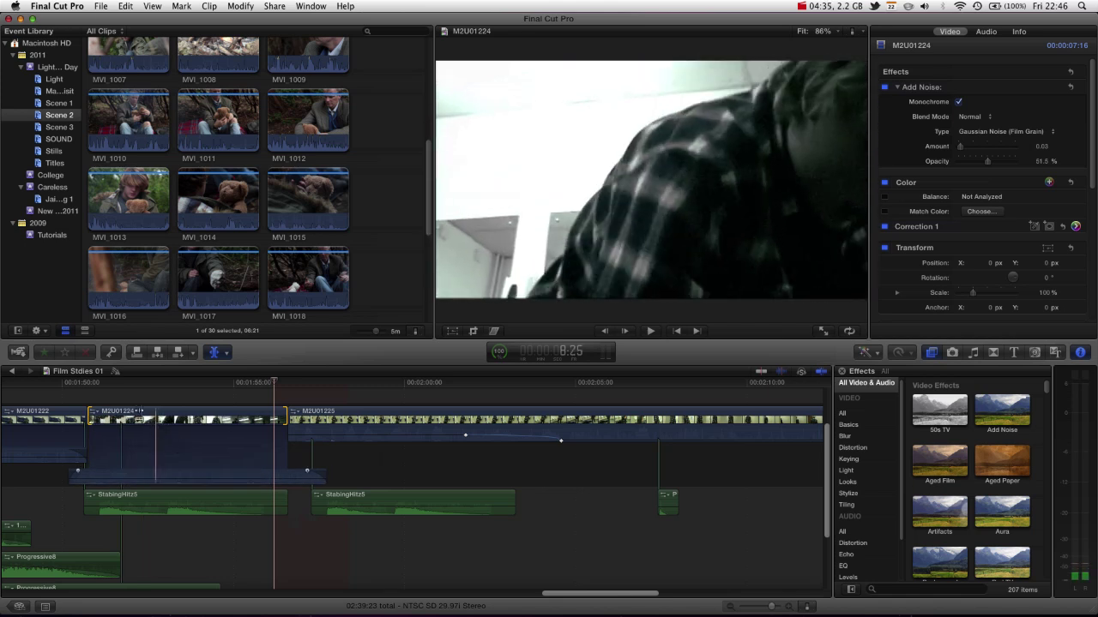
drag(157, 412, 228, 436)
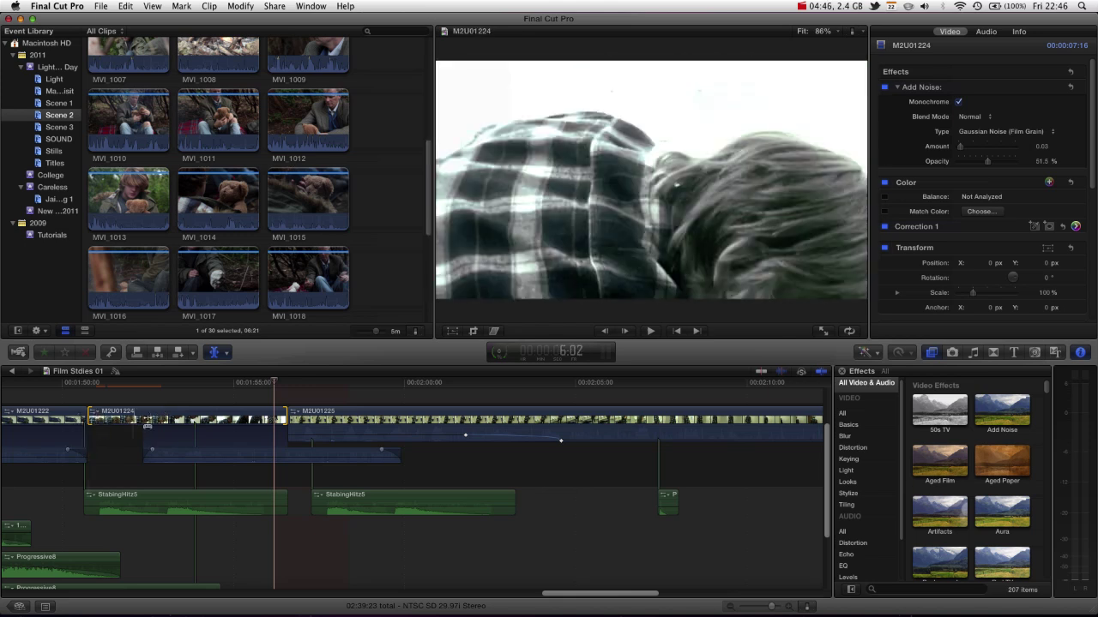
drag(222, 419, 165, 418)
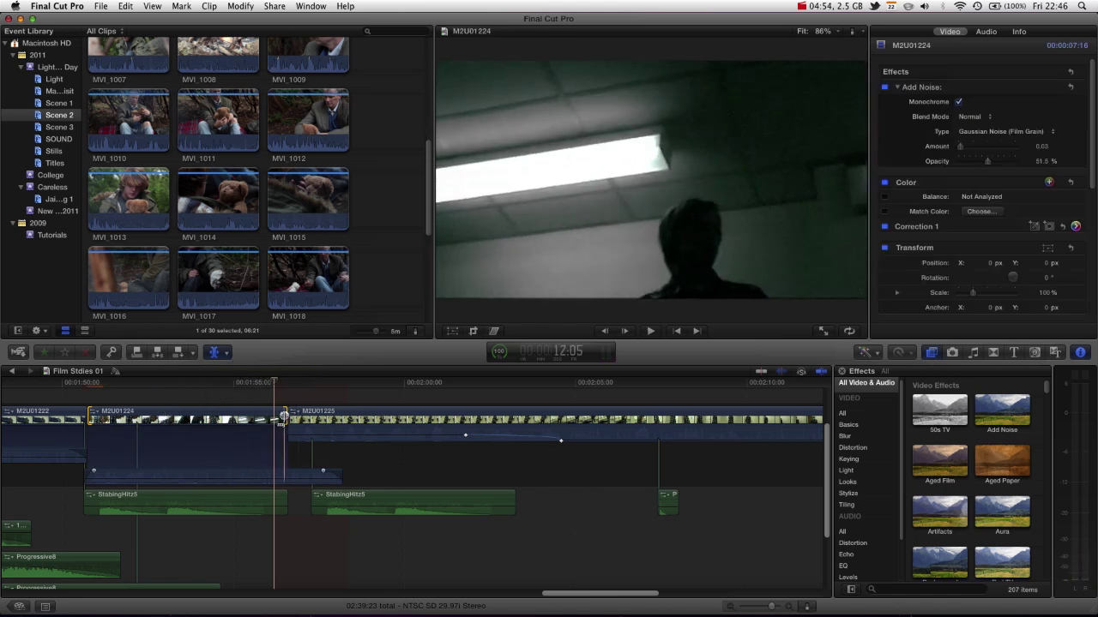
drag(284, 418, 284, 418)
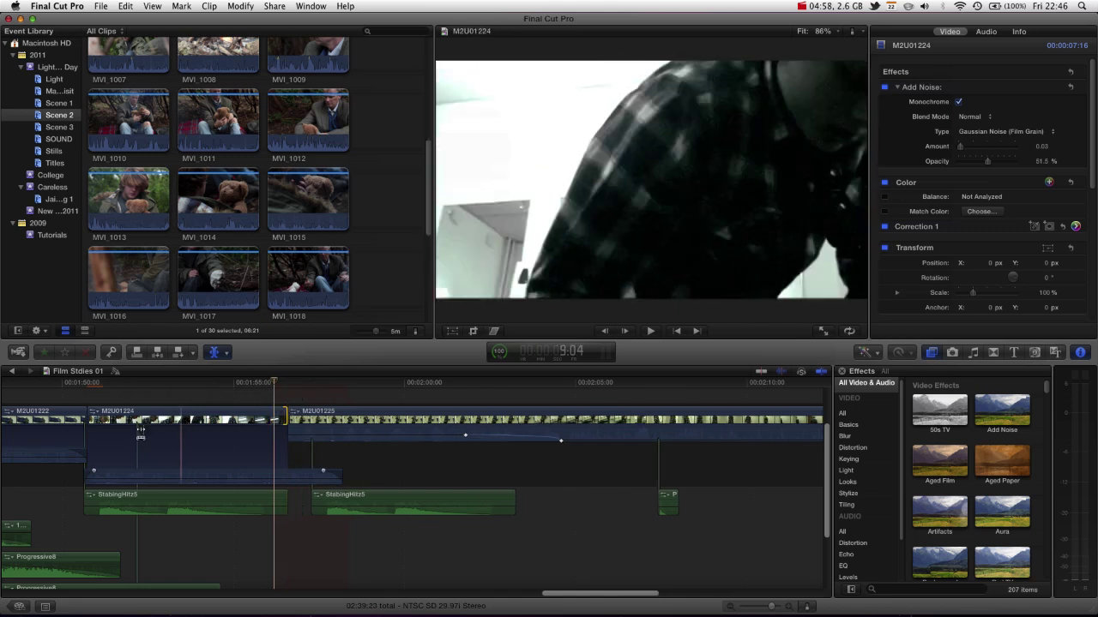
drag(174, 425, 175, 424)
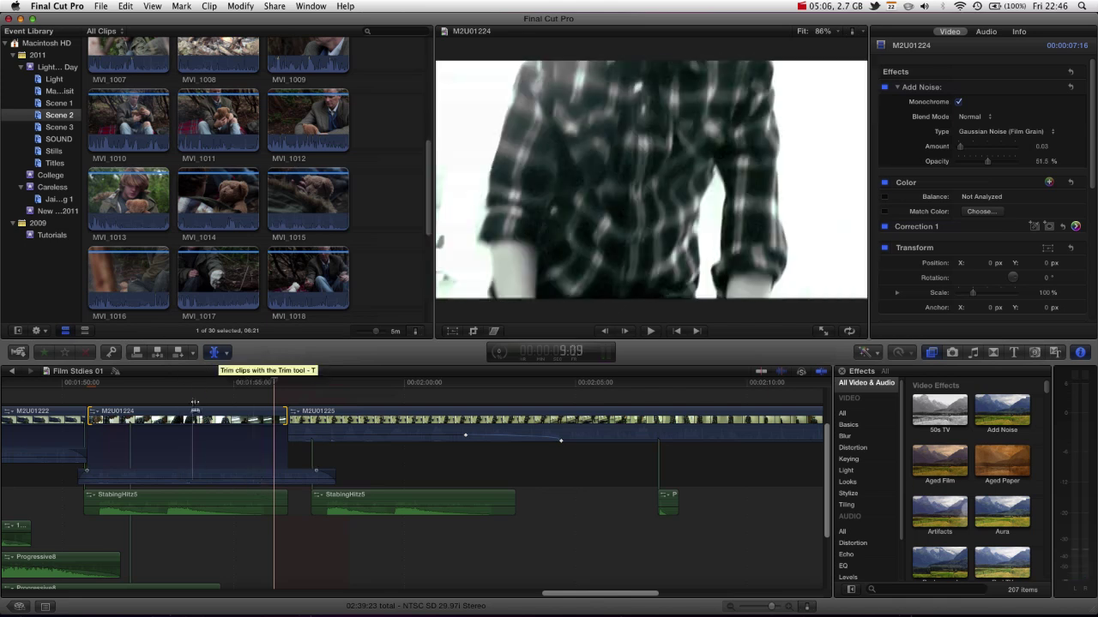
click(217, 351)
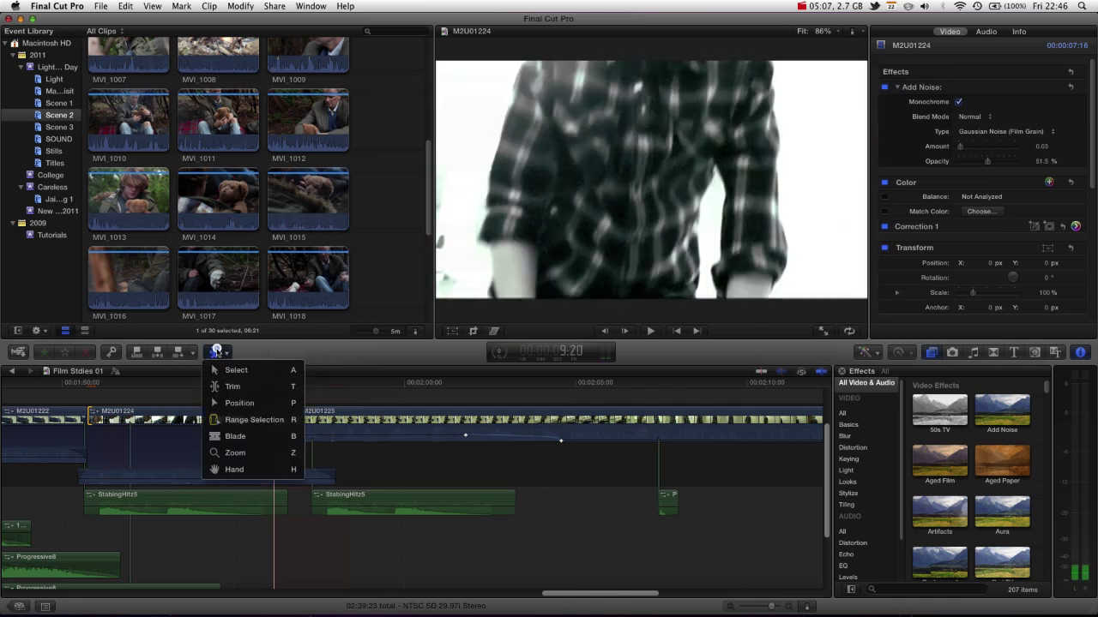
- Mark a range across the start of M2U01225 with Range Selection and open the Retime menu
click(259, 425)
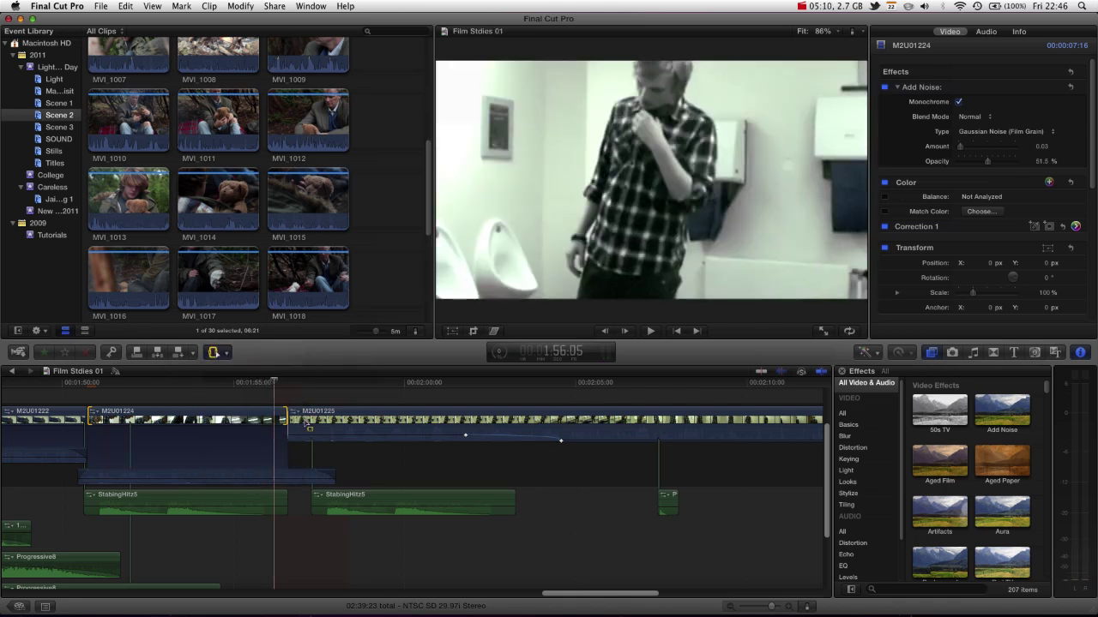
drag(312, 425, 422, 466)
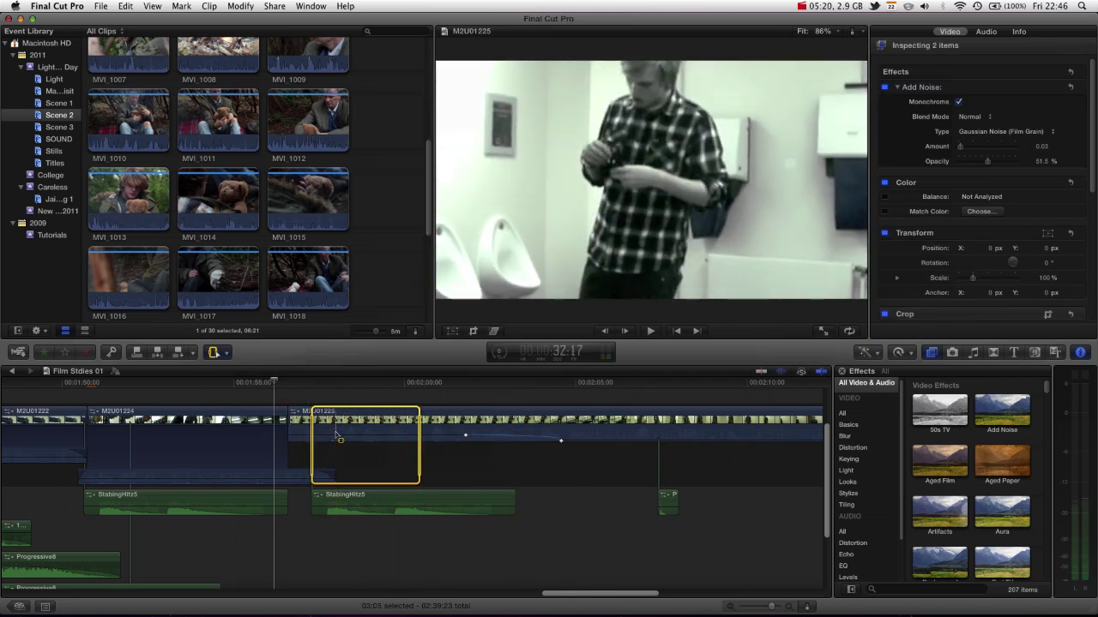
scroll(600, 428, right, 2)
click(901, 355)
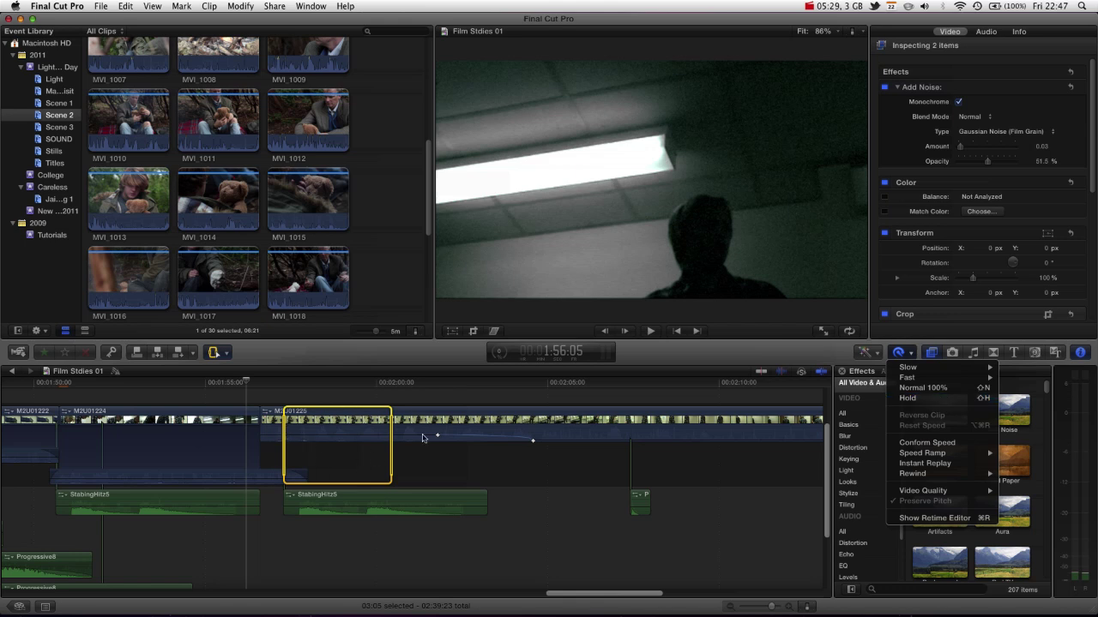
- Retime the marked range to Fast 2x, hide the Retiming bar, then mark a 6:25 range on M2U01225
mouse_move(918, 382)
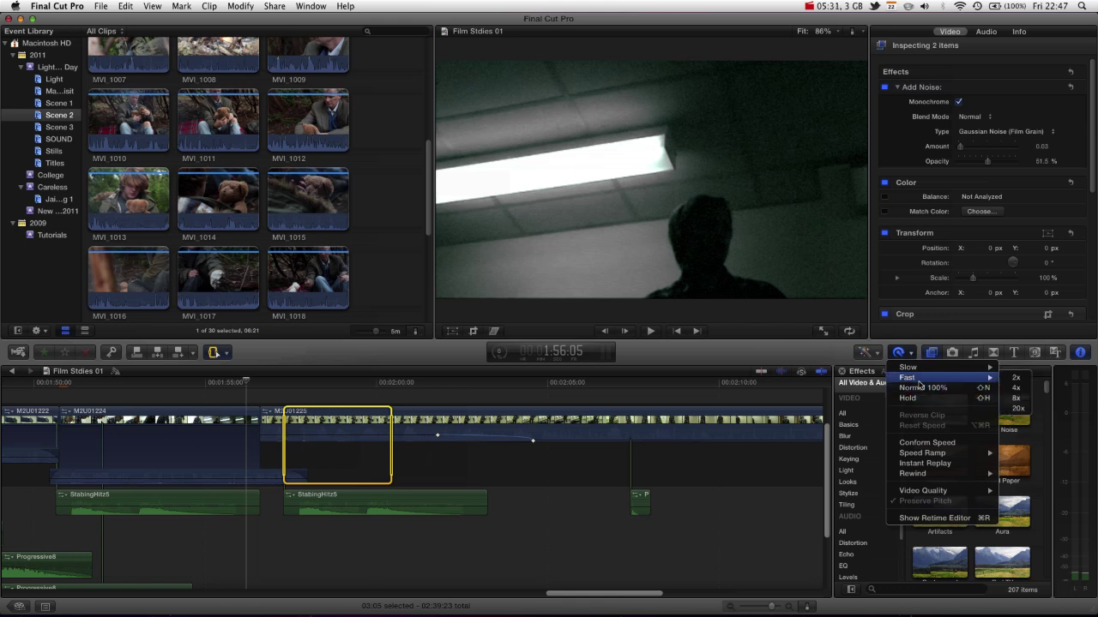
click(1015, 383)
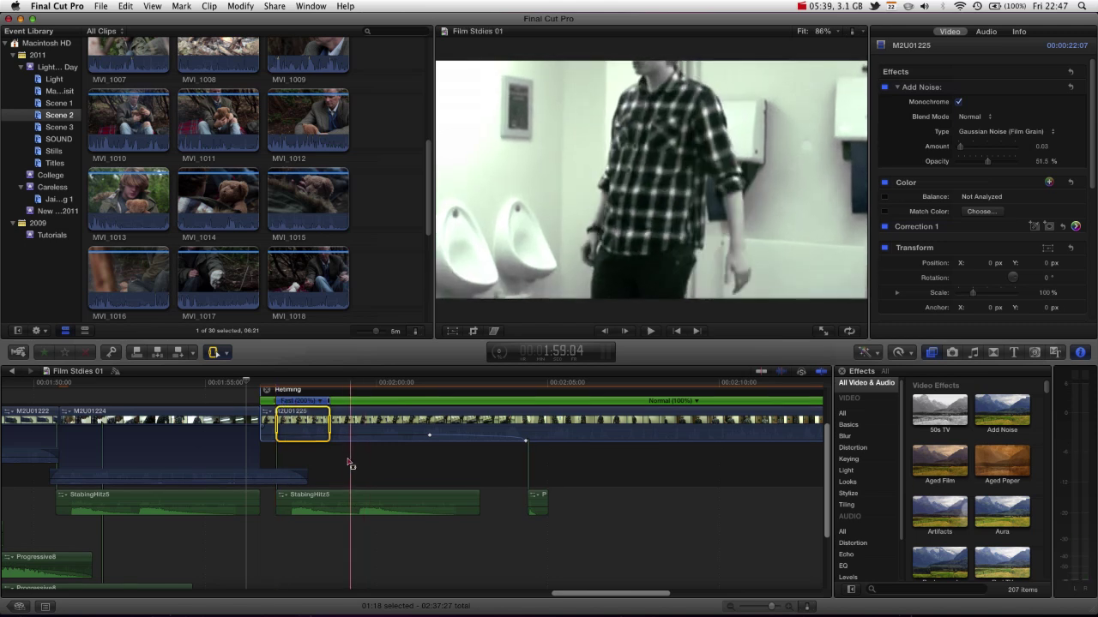
scroll(346, 412, up, 1)
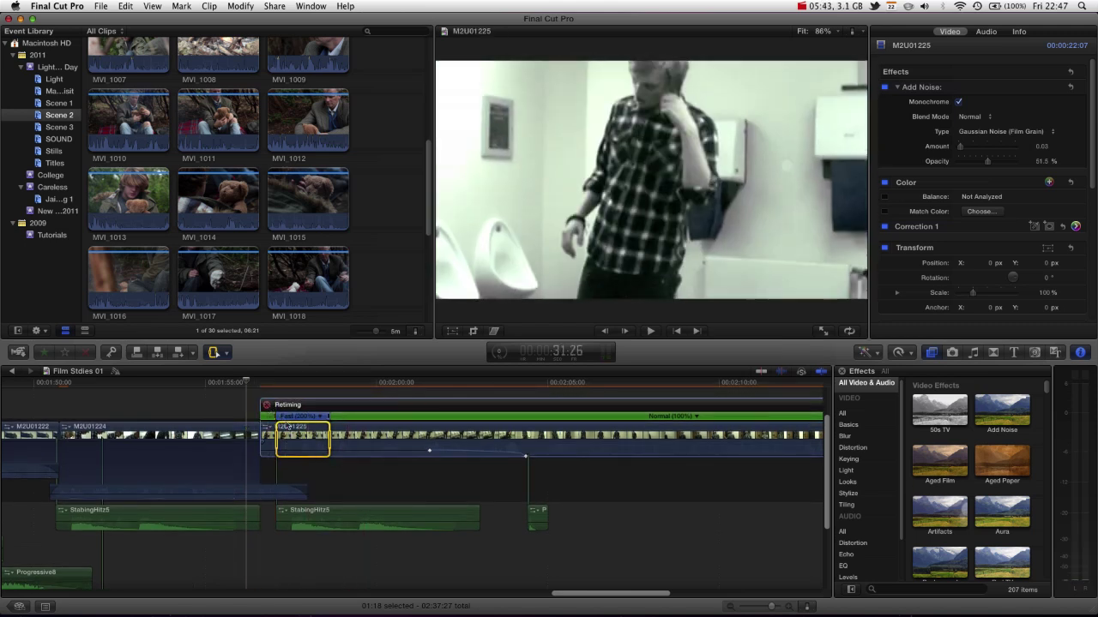
click(267, 406)
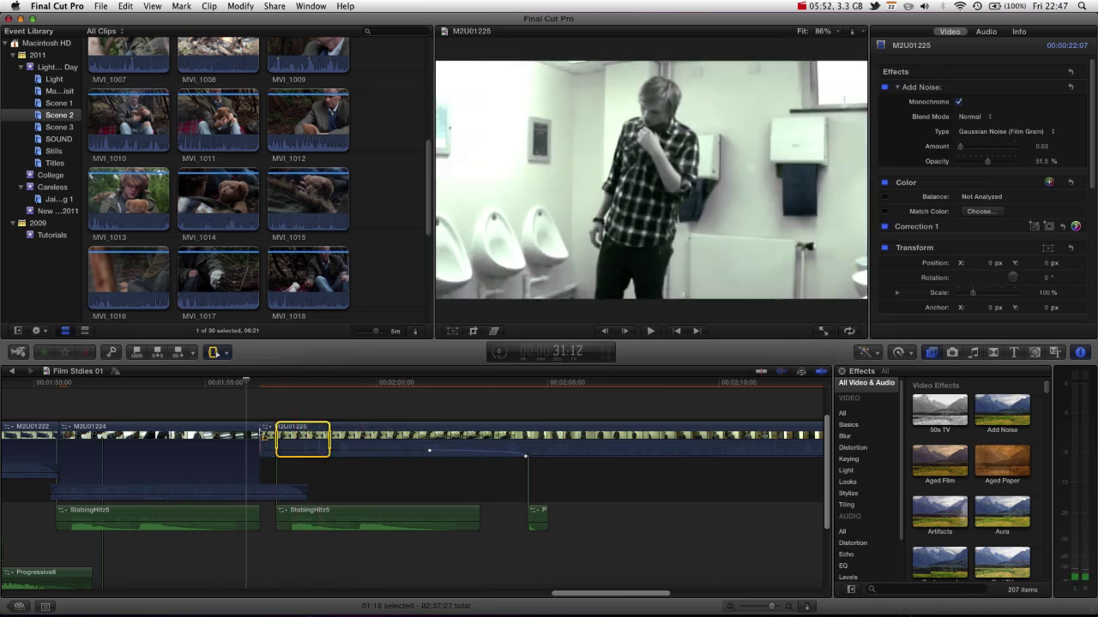
drag(380, 433, 614, 436)
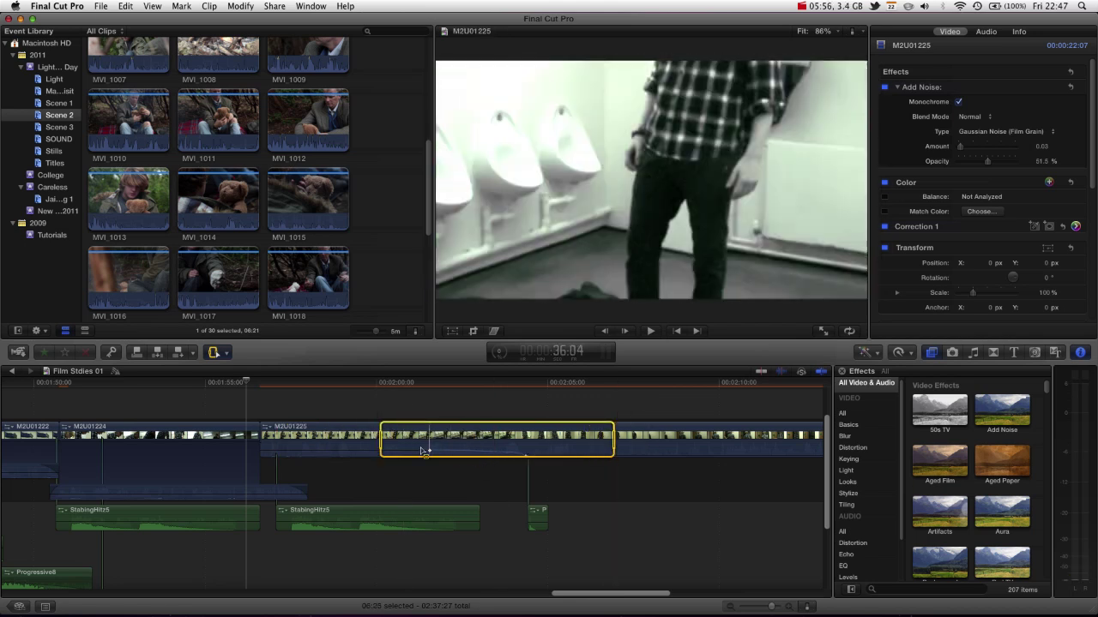
- With the Blade tool, split the Mammoth9 music clip once and clip M2U00951 twice
click(213, 352)
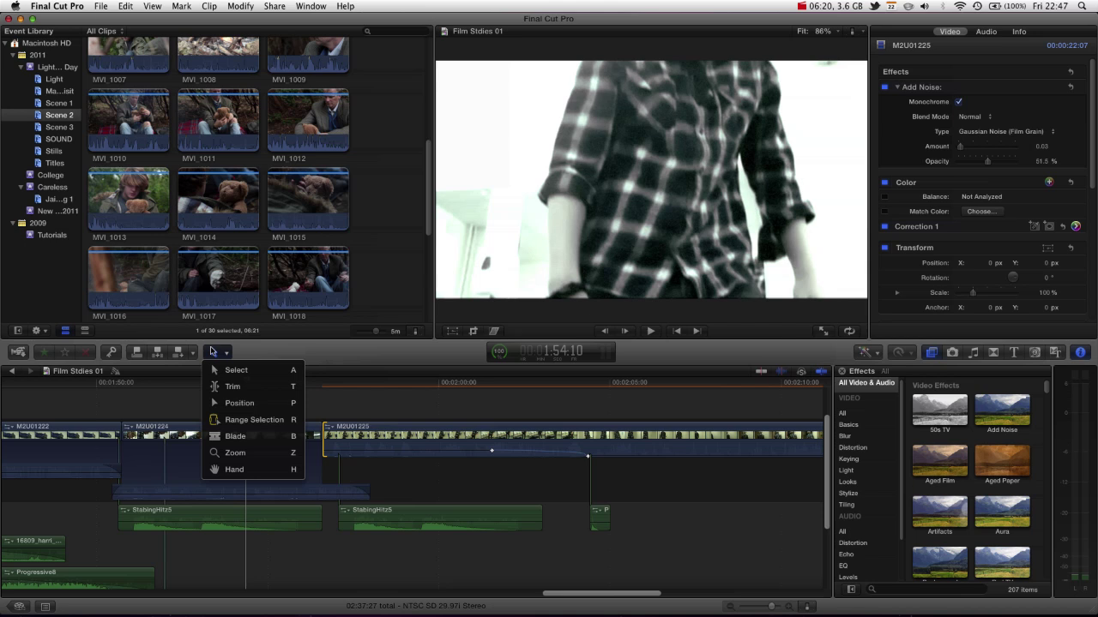
click(255, 439)
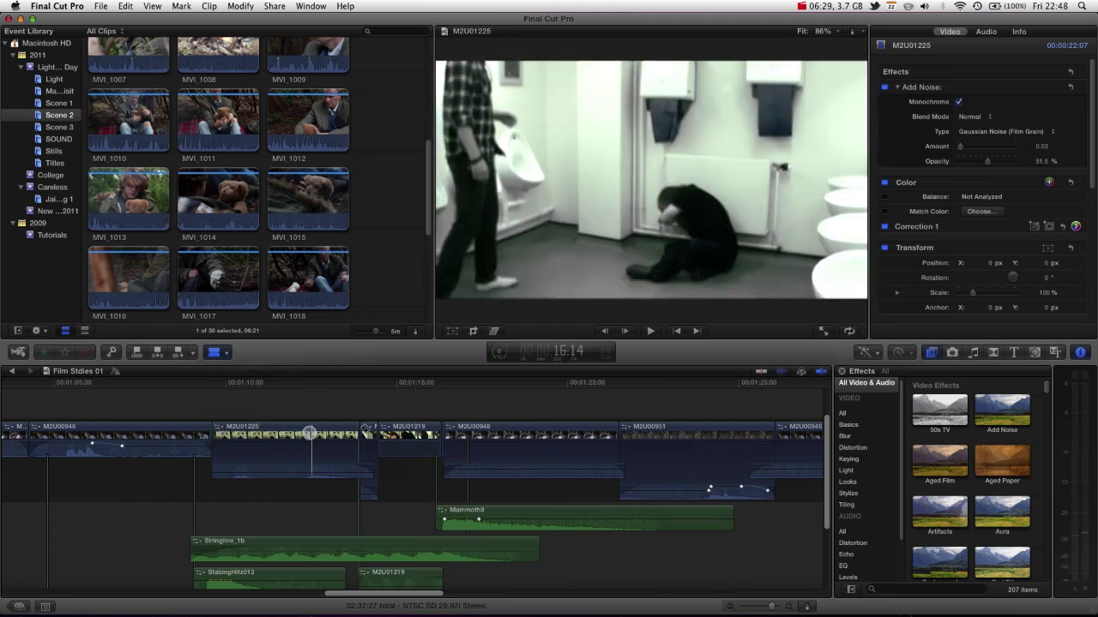
click(420, 490)
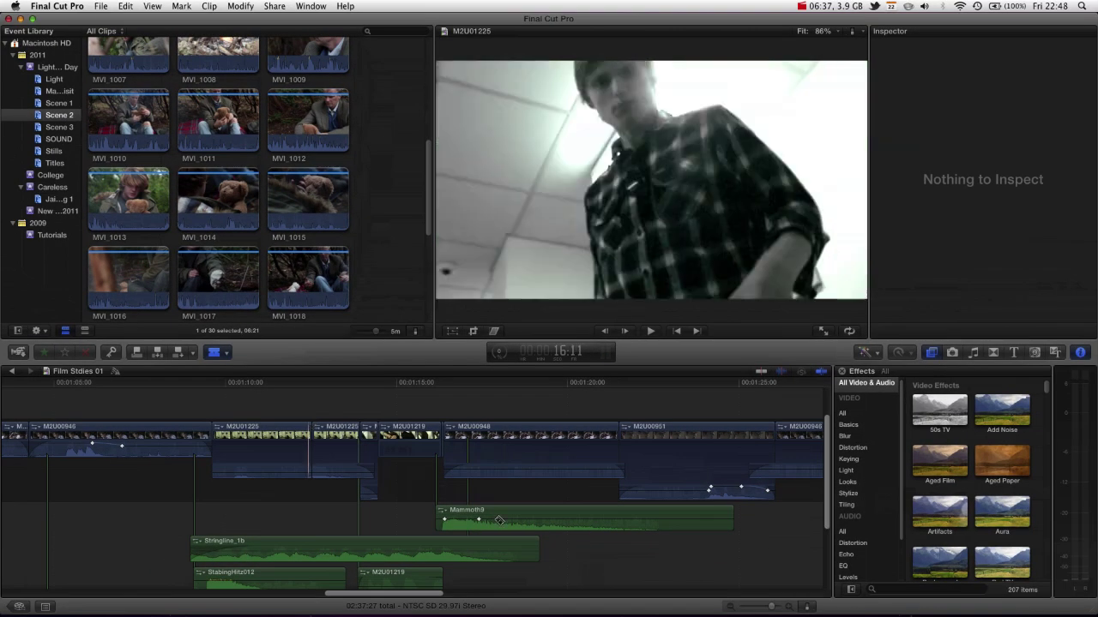
click(577, 523)
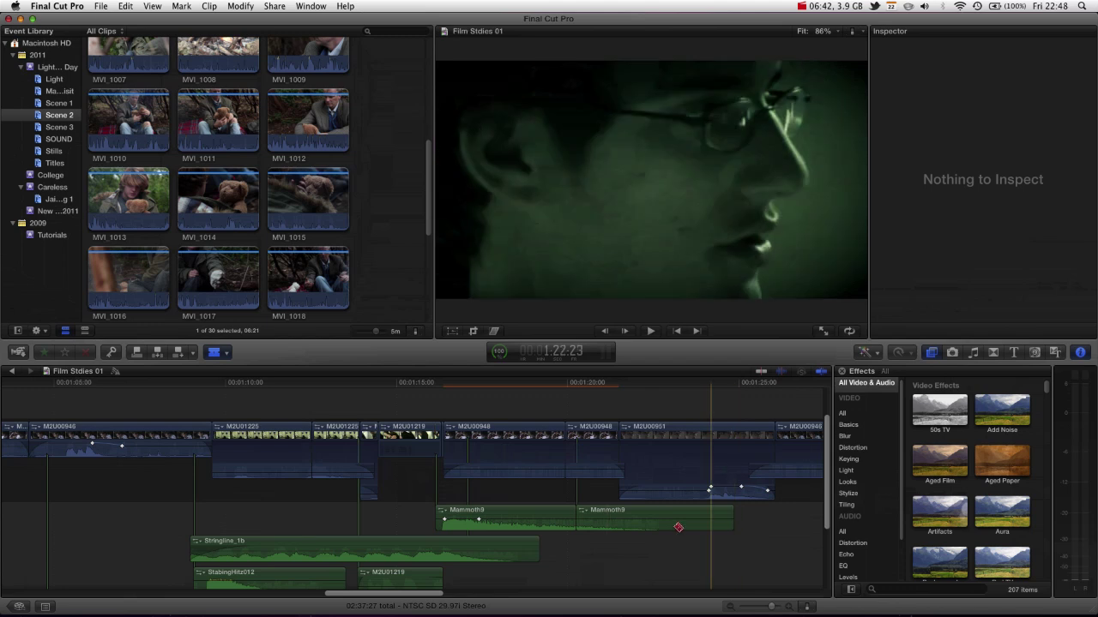
click(722, 495)
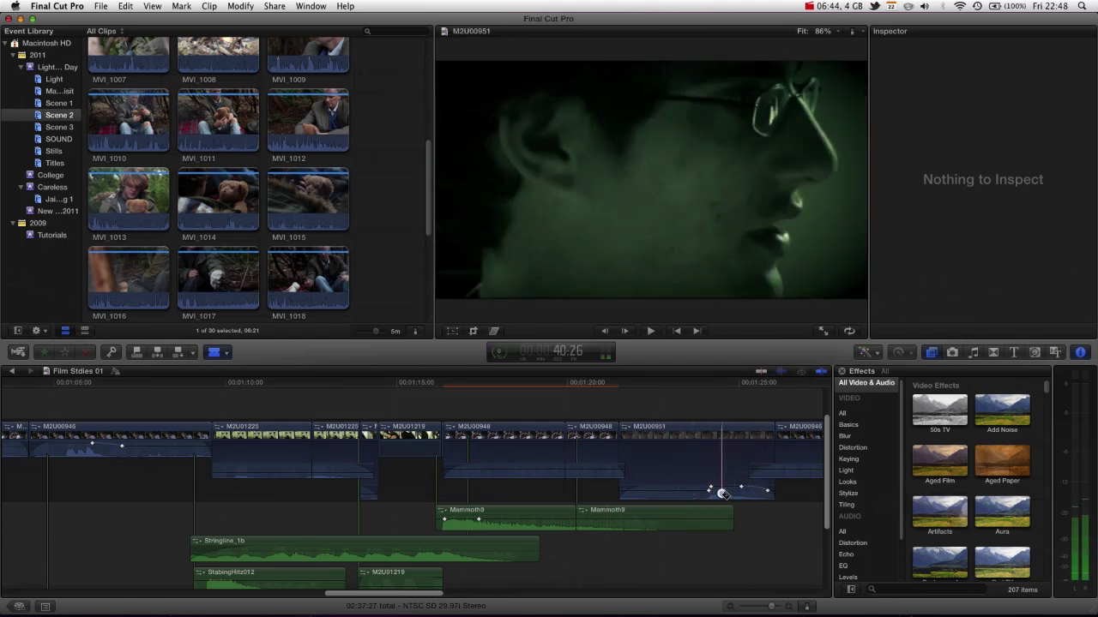
click(723, 495)
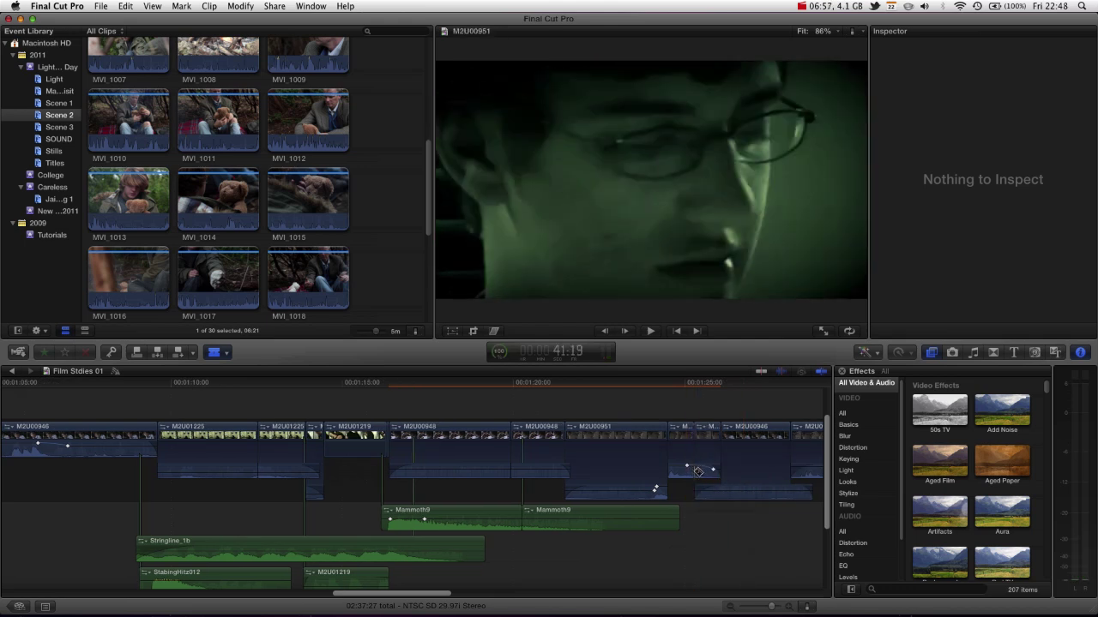
alt+click(693, 475)
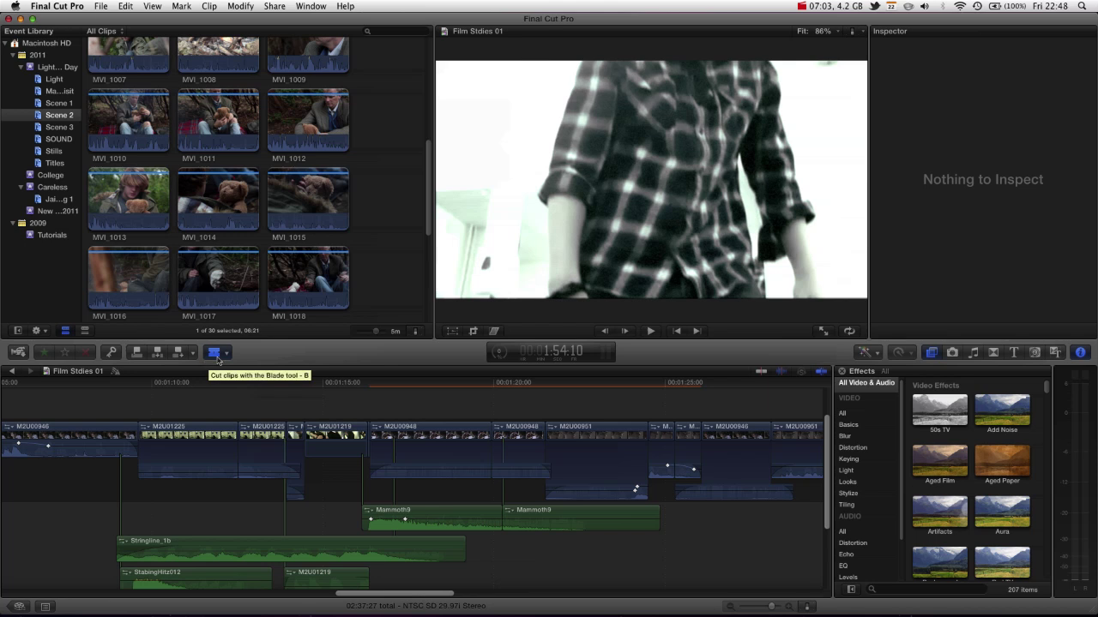
- Pan the timeline with the Hand tool toward later clips and back again
click(215, 352)
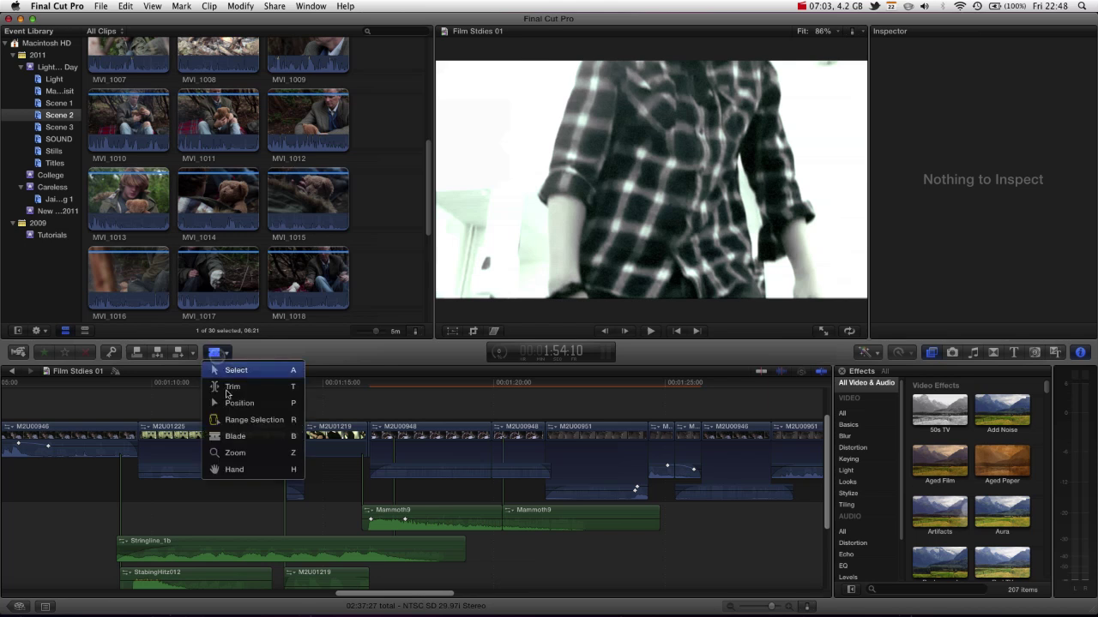
click(239, 470)
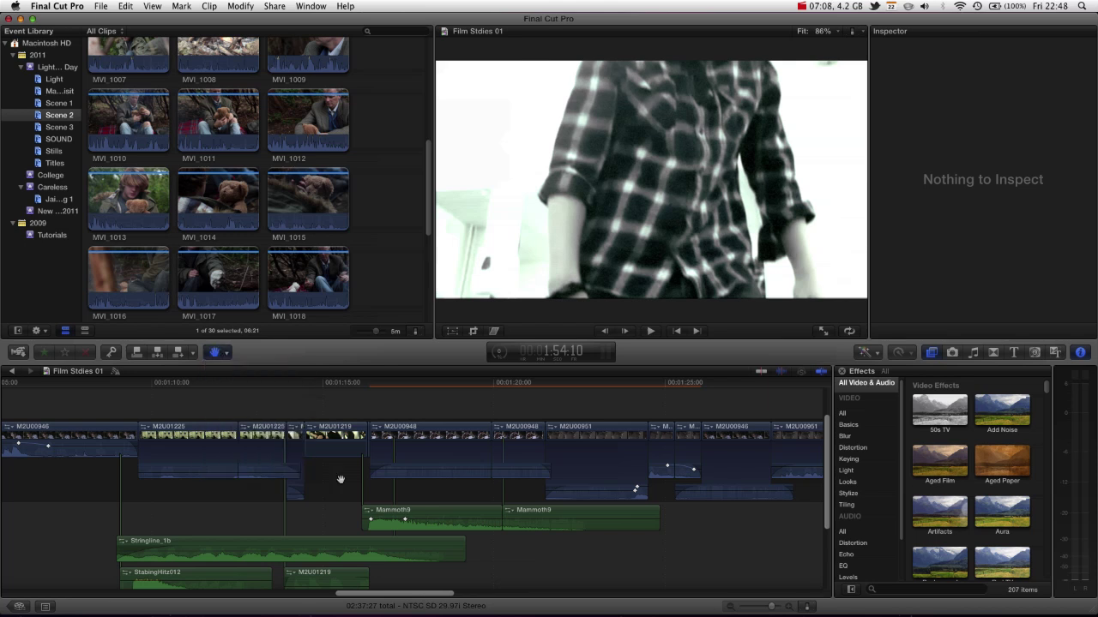
drag(384, 488, 248, 489)
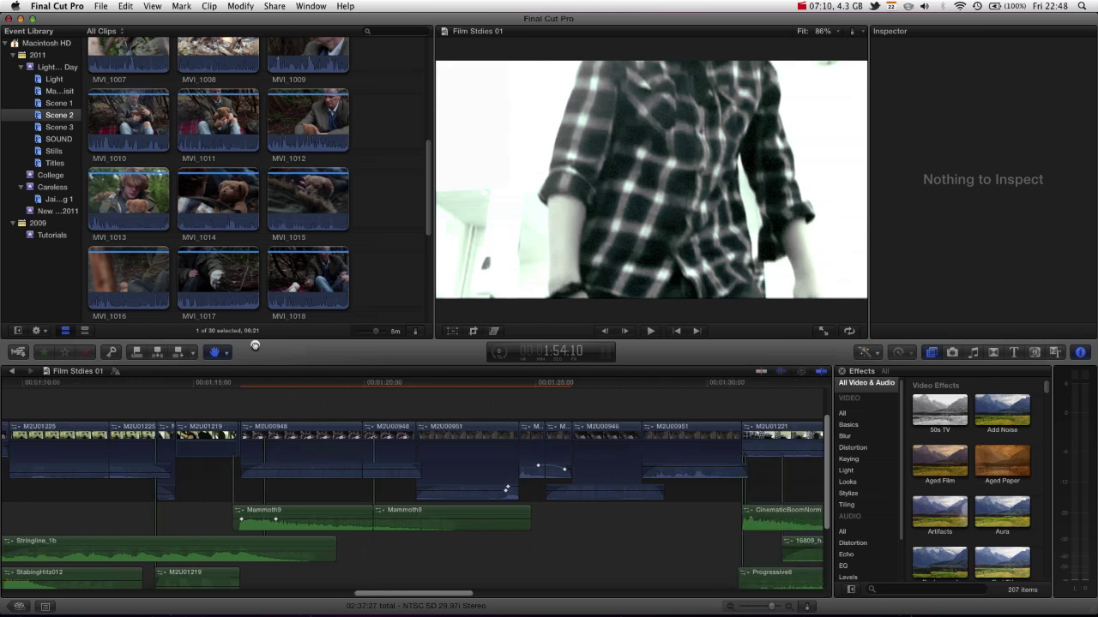
drag(409, 446, 54, 460)
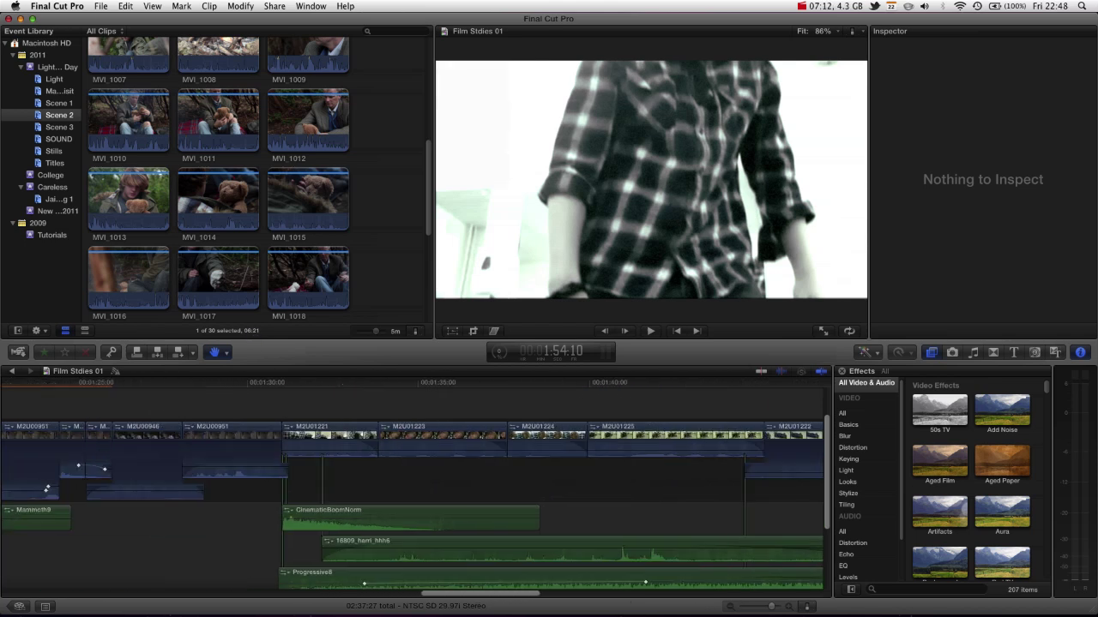
drag(235, 478, 514, 474)
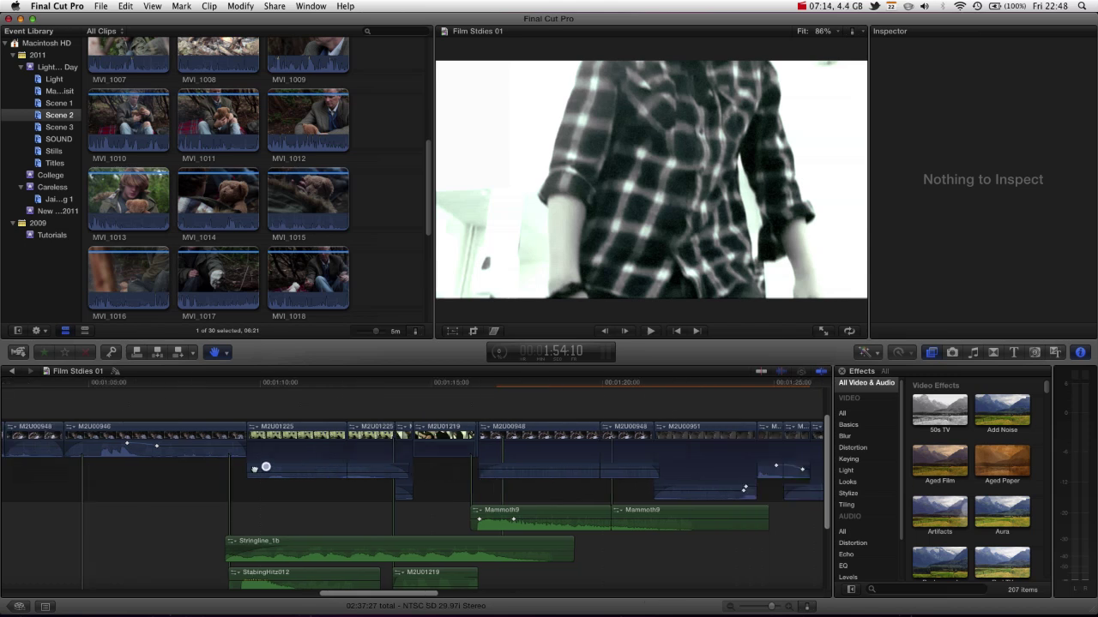
drag(265, 466, 491, 476)
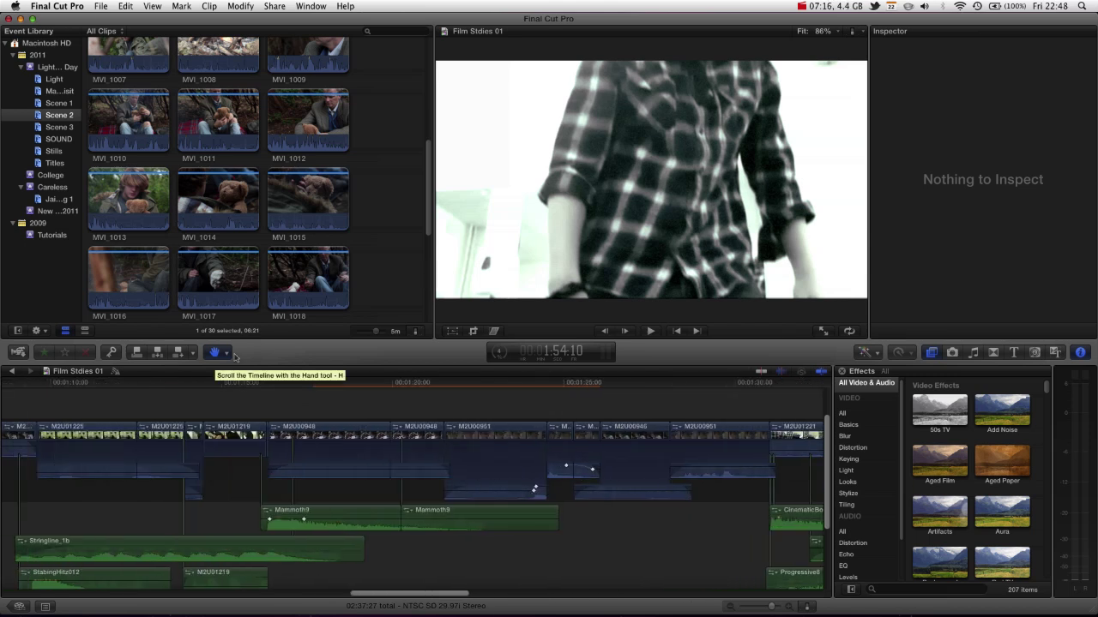
- Zoom with the Zoom tool and Cmd+-/Cmd+= to show about 1:25 to 2:55, then briefly play
click(215, 352)
click(256, 453)
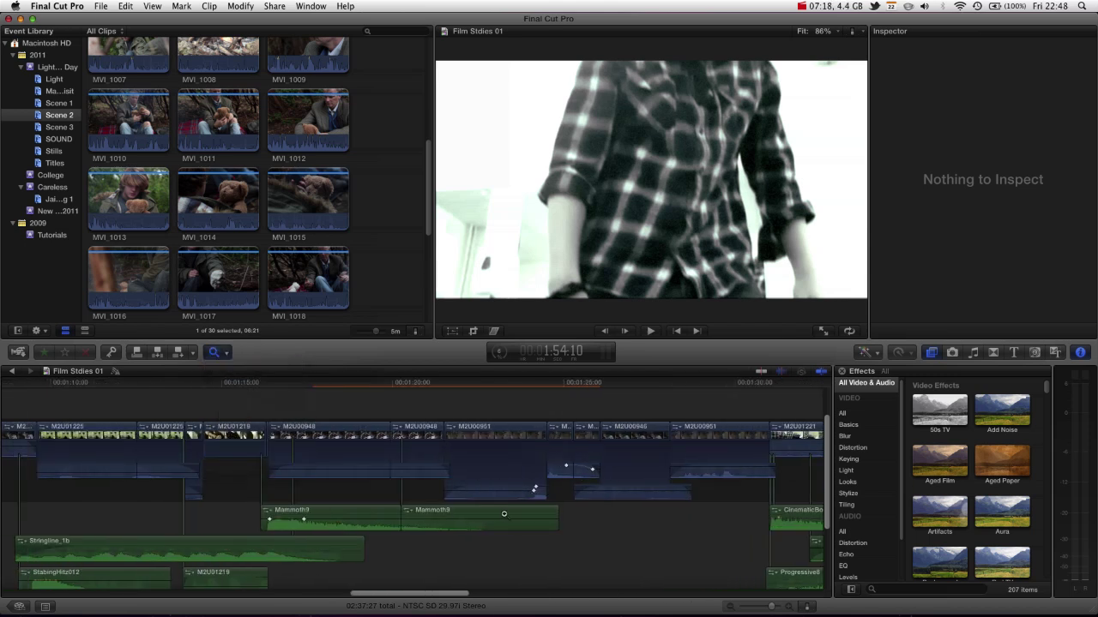
click(597, 521)
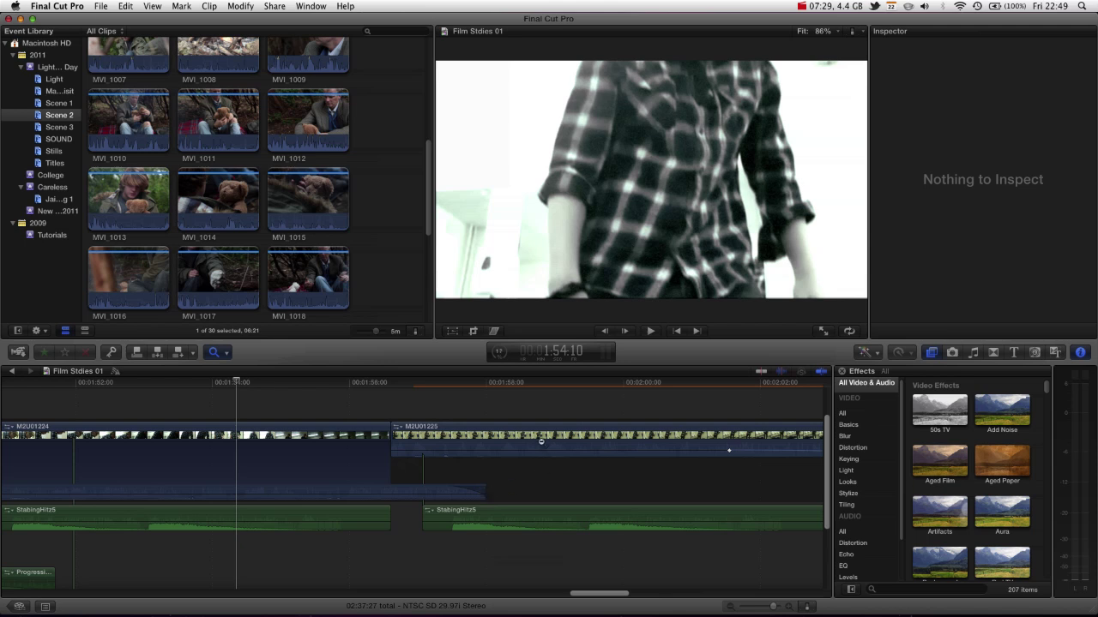
key(super+minus)
key(super+minus)
key(super+minus)
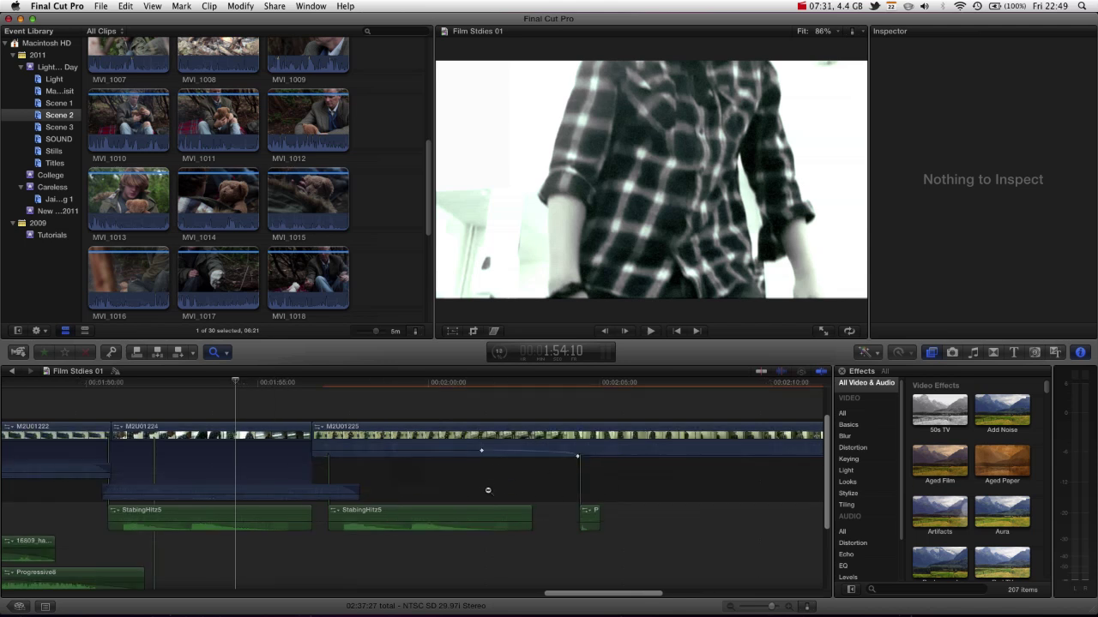
key(super+minus)
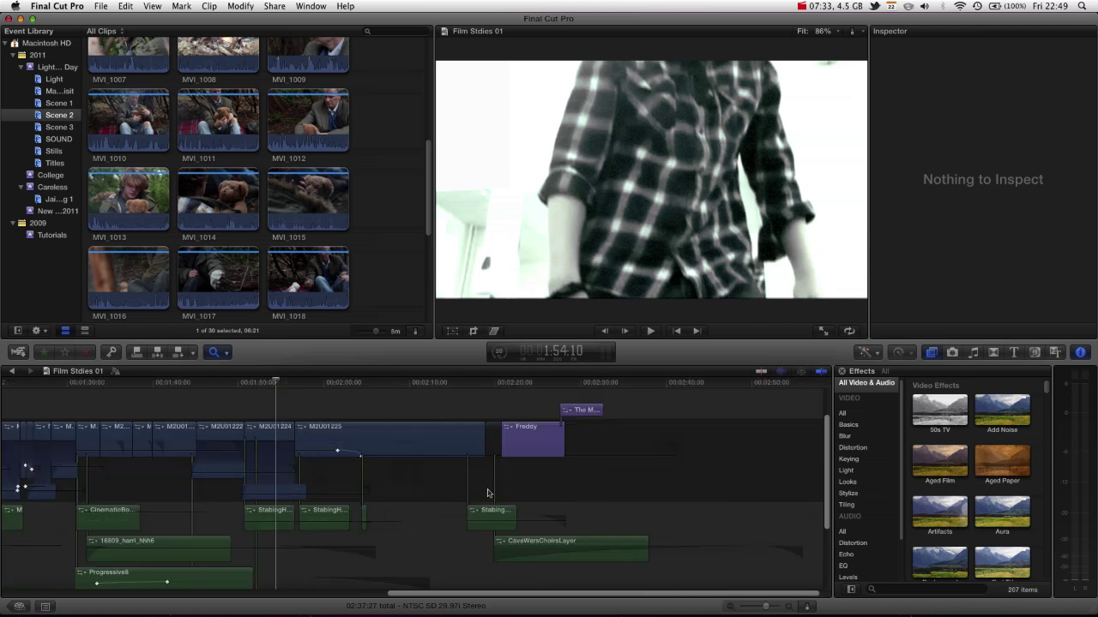
key(super+equal)
key(super+equal)
key(super+equal)
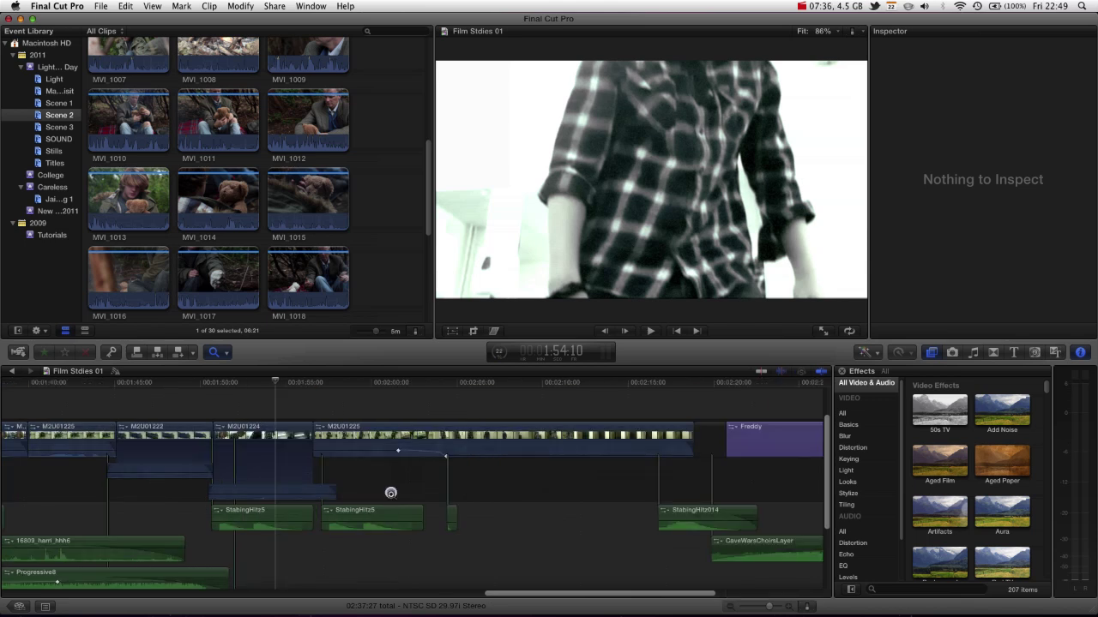
key(super+minus)
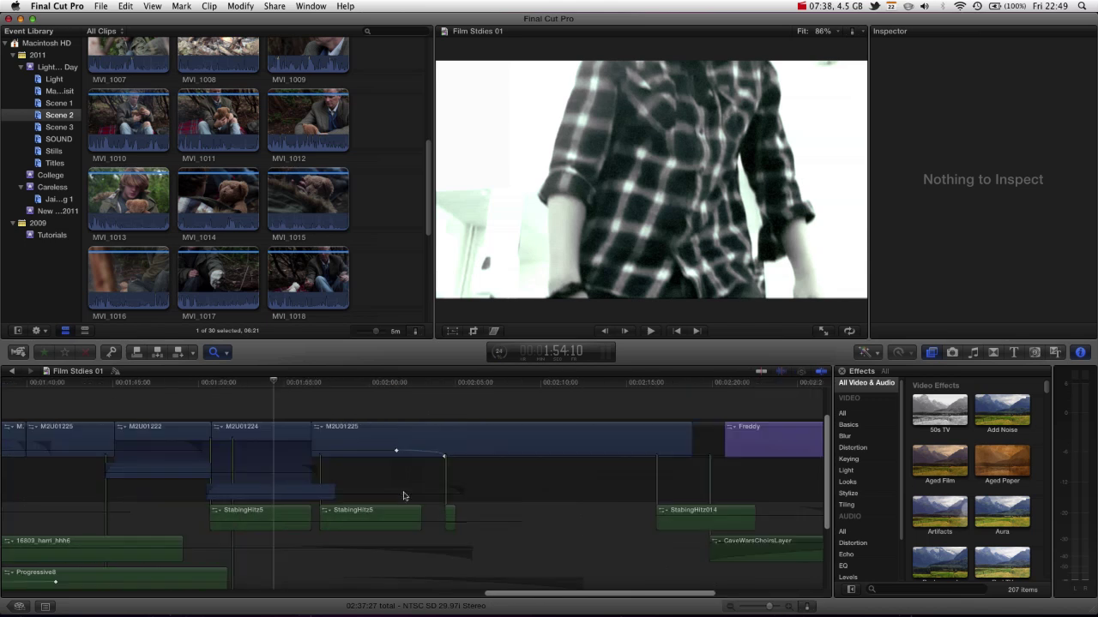
key(super+minus)
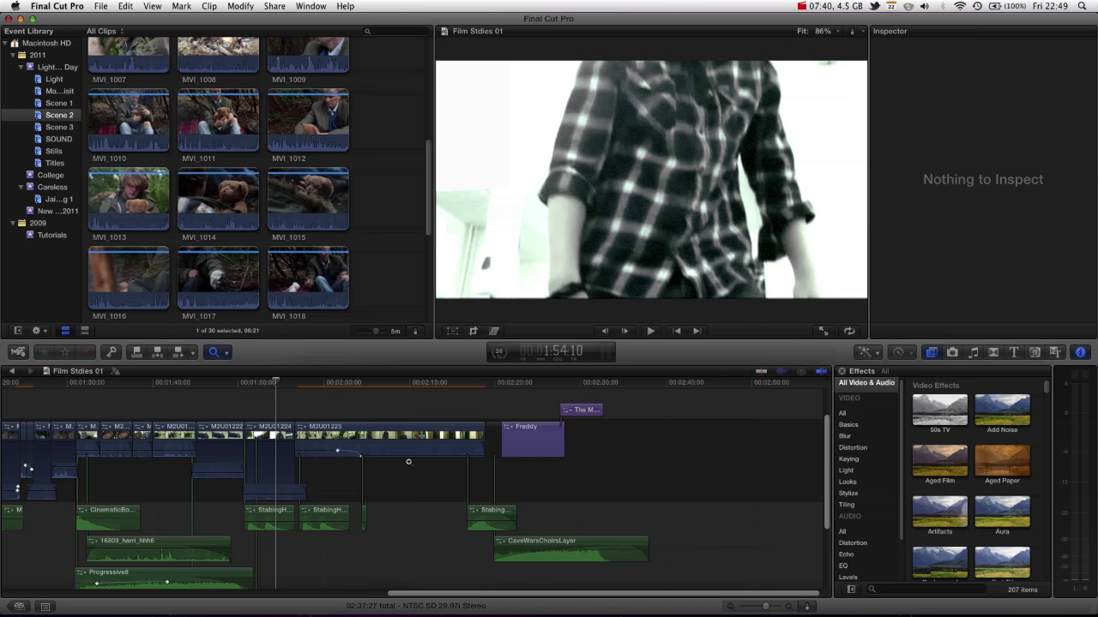
key(space)
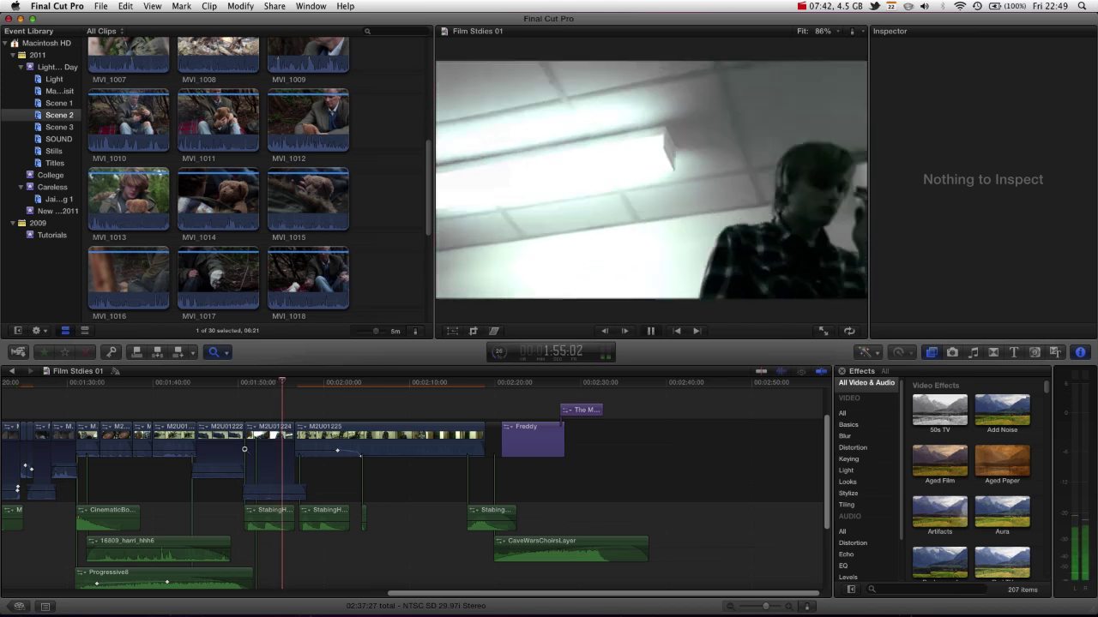
key(space)
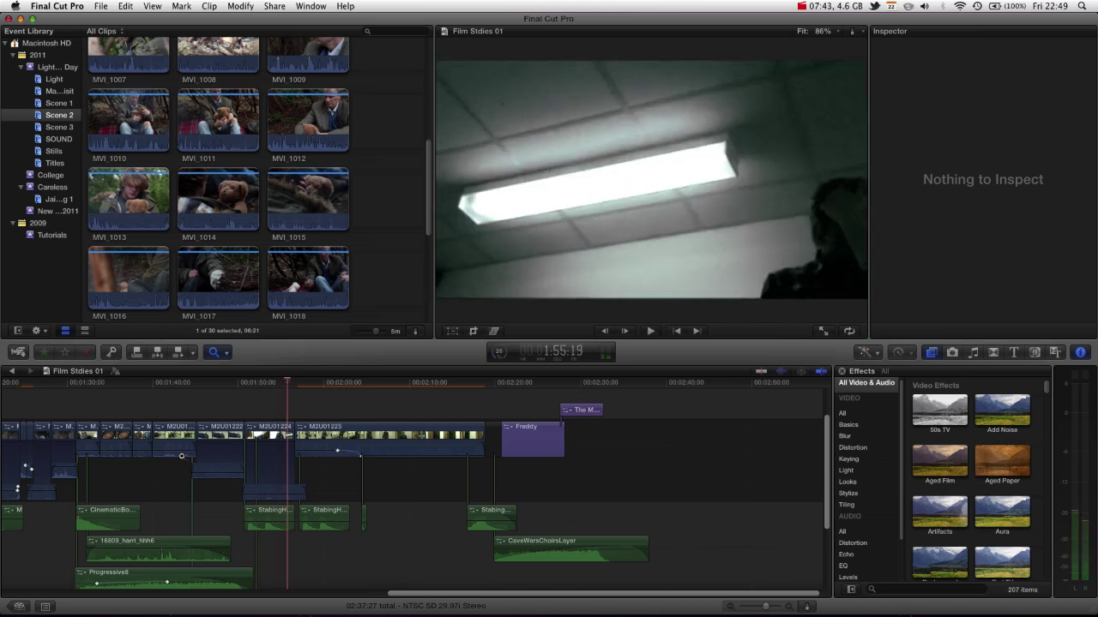
- Slip the footage inside clip M2U01225 with the Trim tool, then trim its edge shorter
click(220, 353)
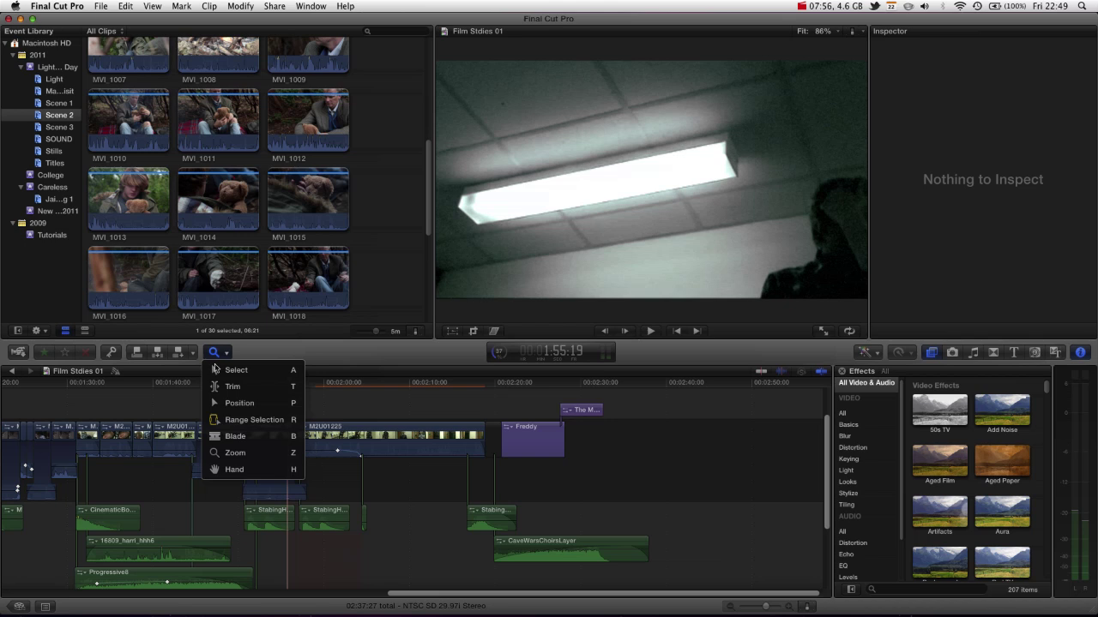
click(255, 387)
drag(334, 439, 443, 445)
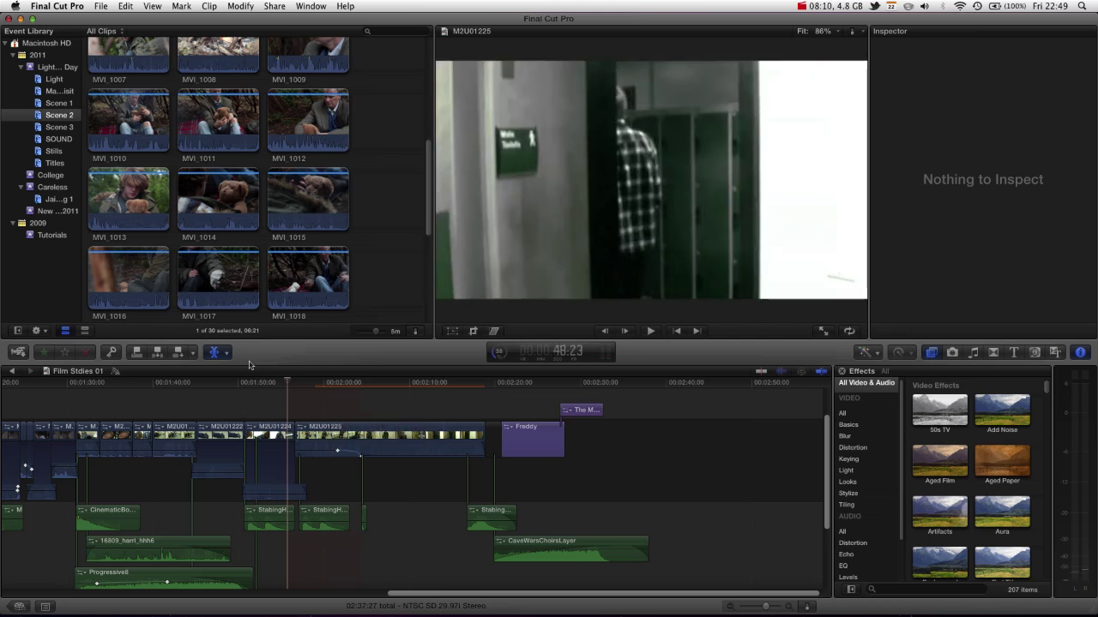
drag(292, 429, 302, 431)
- Show M2U01225 in the Inspector, return to Select, and undo the trim to restore its length
key(super+4)
key(a)
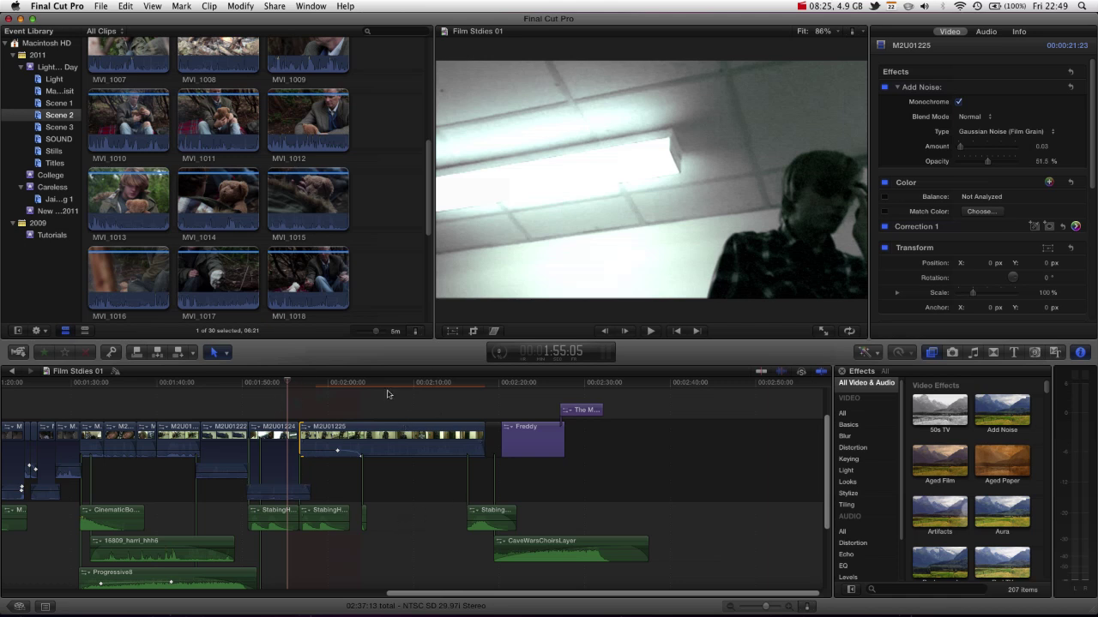
key(super+z)
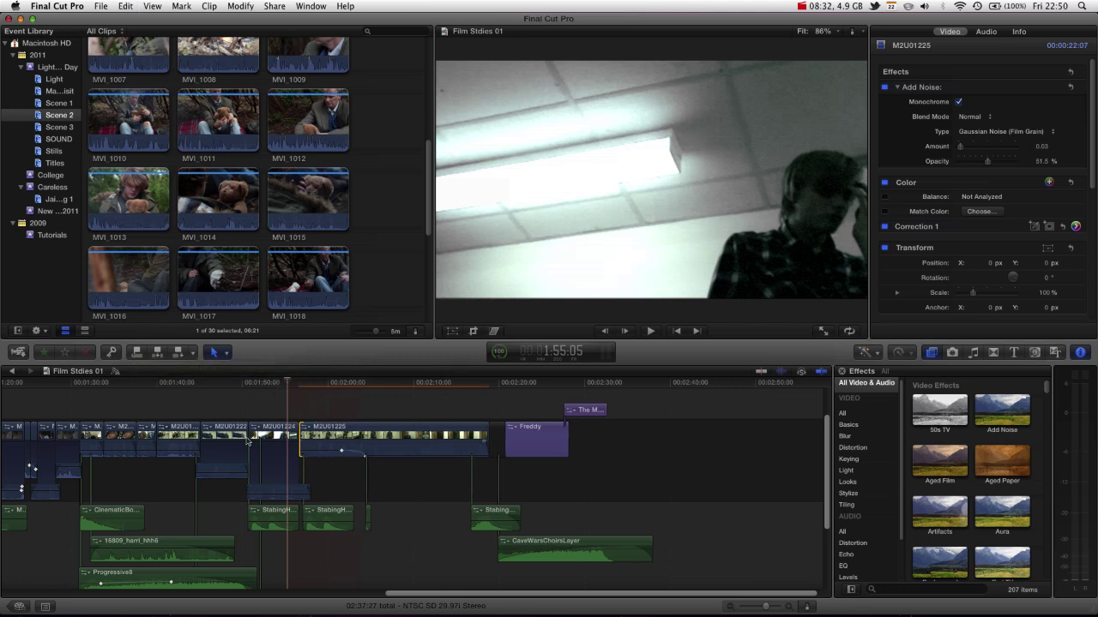
scroll(285, 471, right, 1)
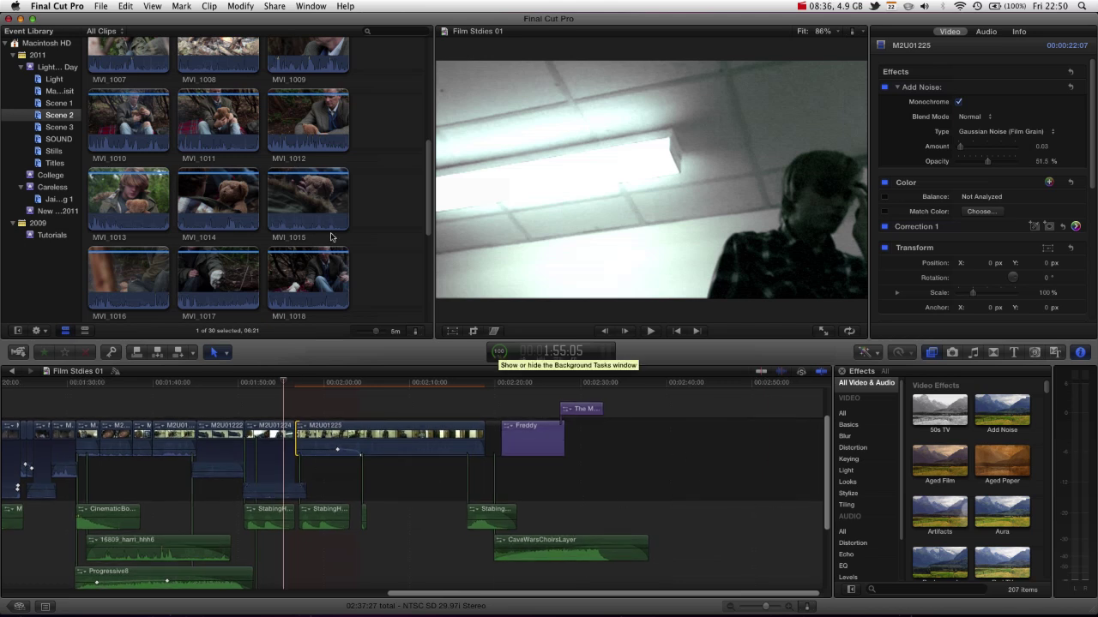
- Mark a range in browser clip MVI_1015 and place it after Freddy in the timeline
click(307, 206)
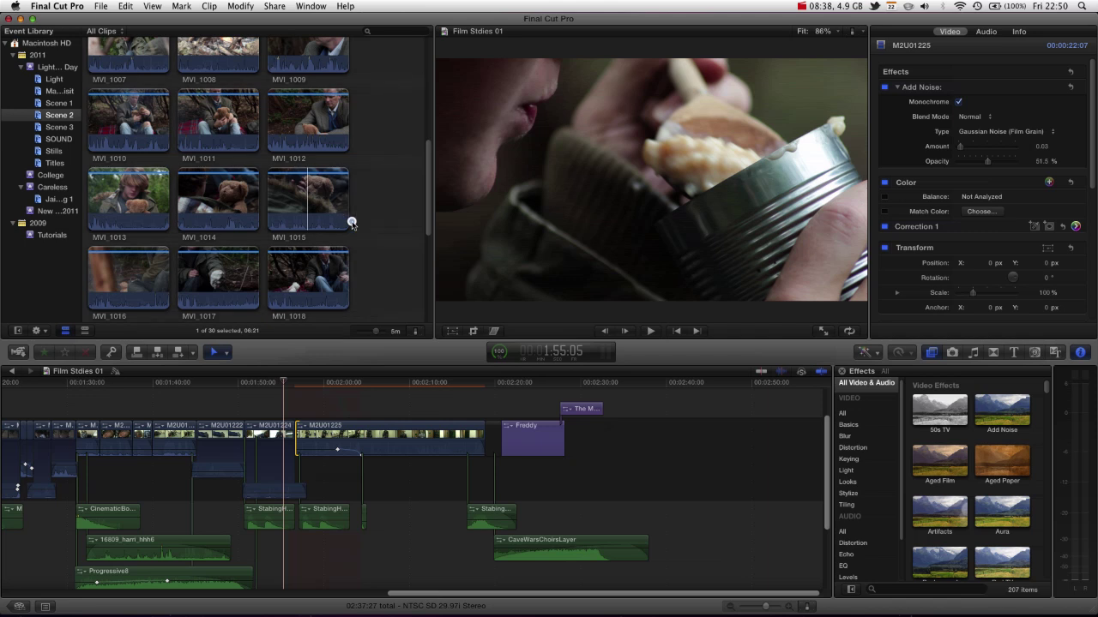
drag(307, 181, 338, 180)
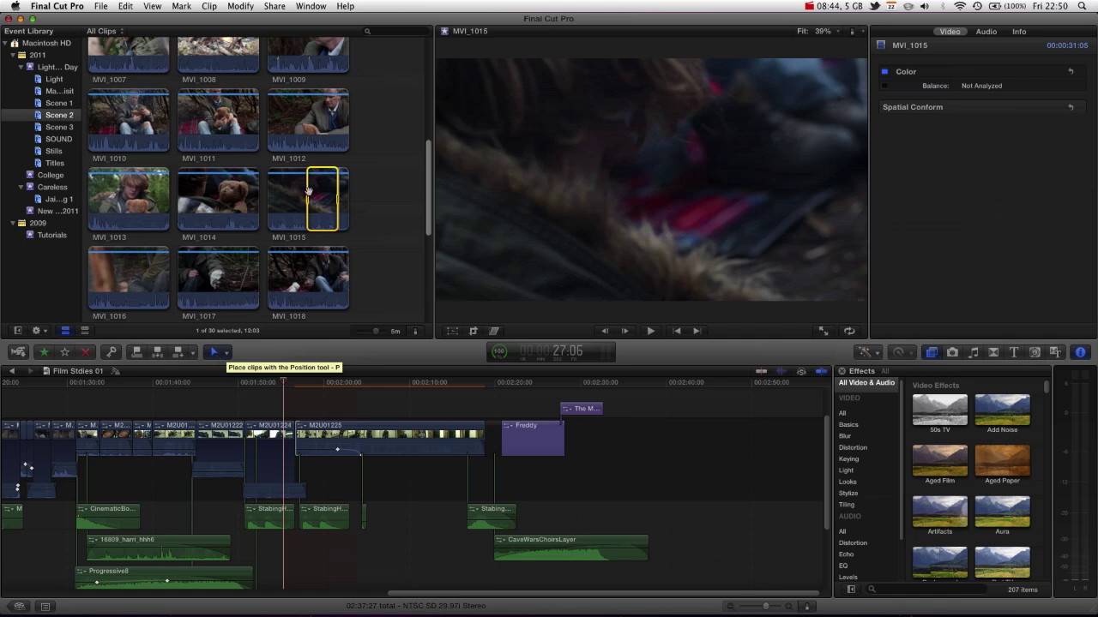
drag(308, 190, 730, 436)
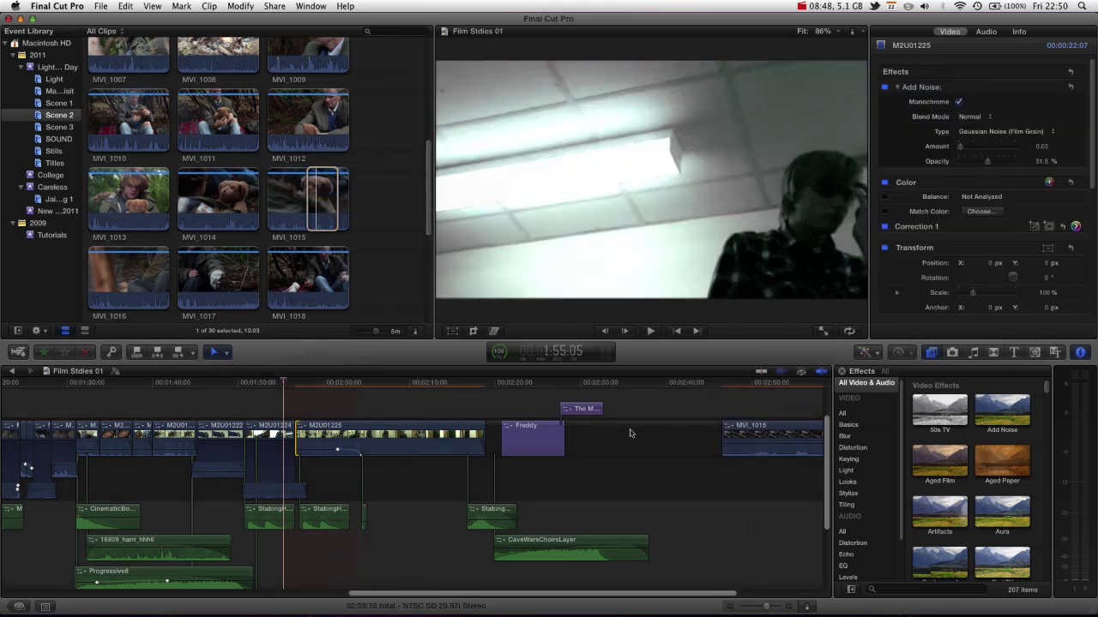
- Delete the placed MVI_1015 clip and move the playhead back to about 1:53
click(755, 444)
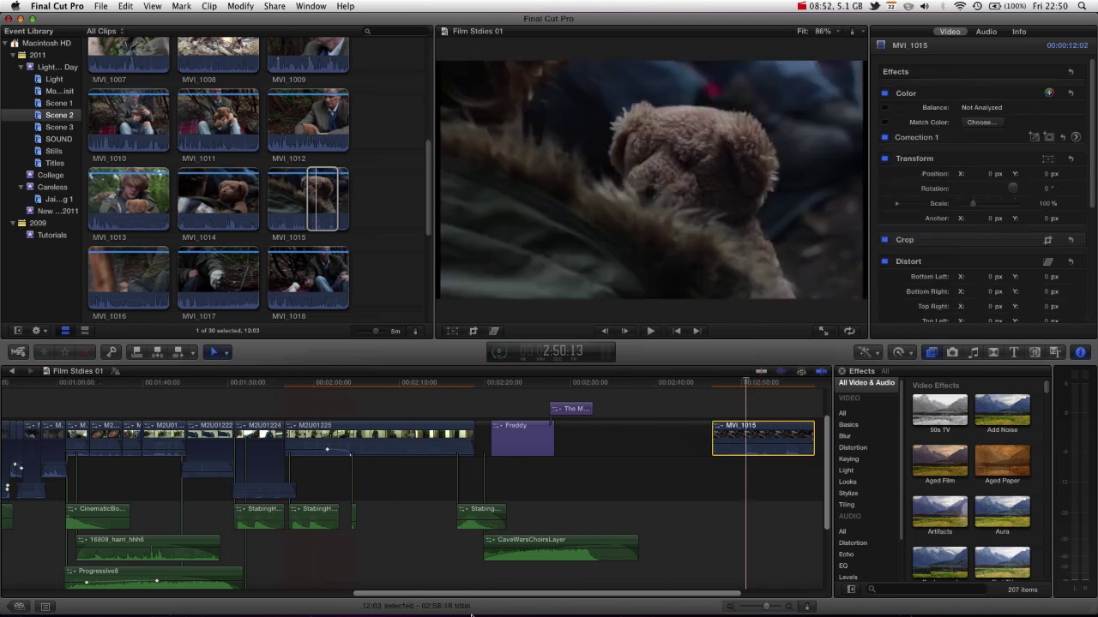
key(Delete)
click(374, 386)
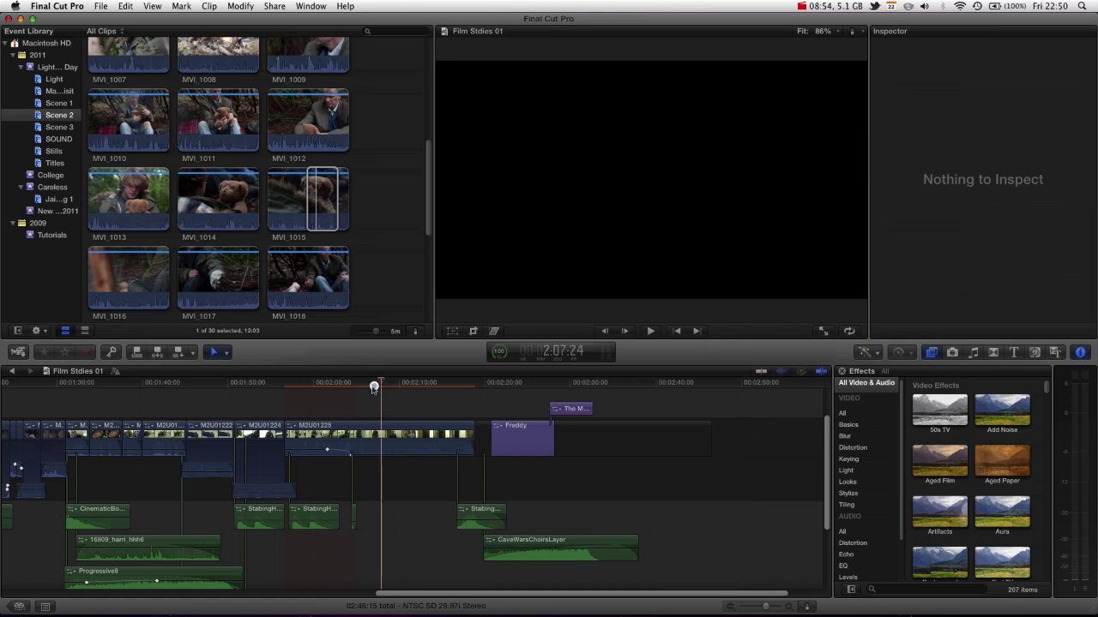
drag(374, 388, 257, 390)
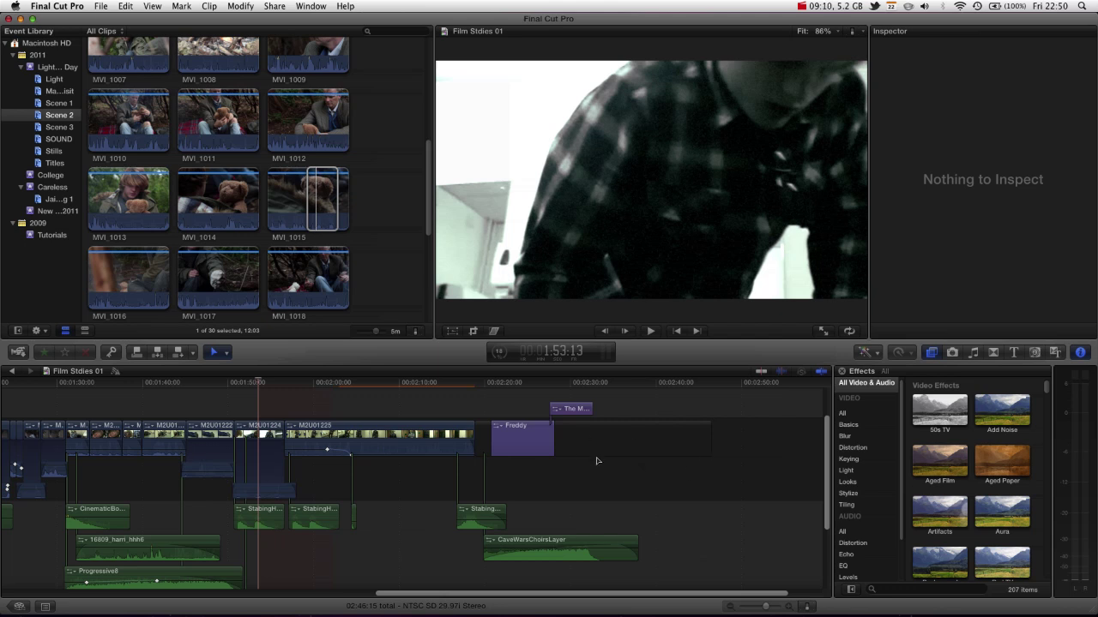
- Delete the empty gap after Freddy and put the playhead at 2:01:16
click(631, 455)
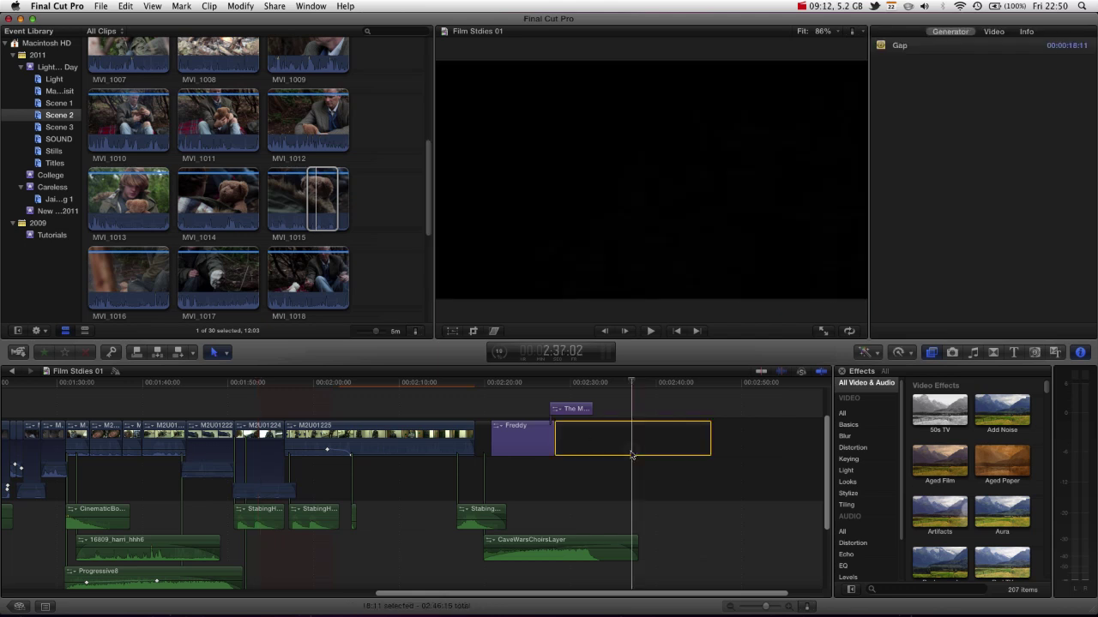
key(Delete)
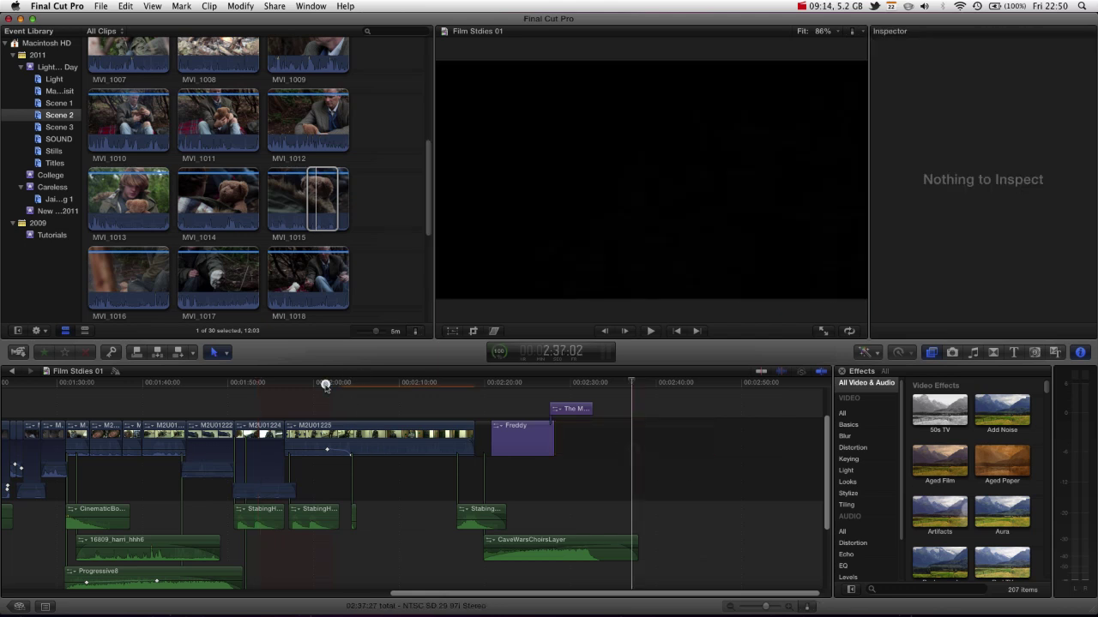
click(325, 385)
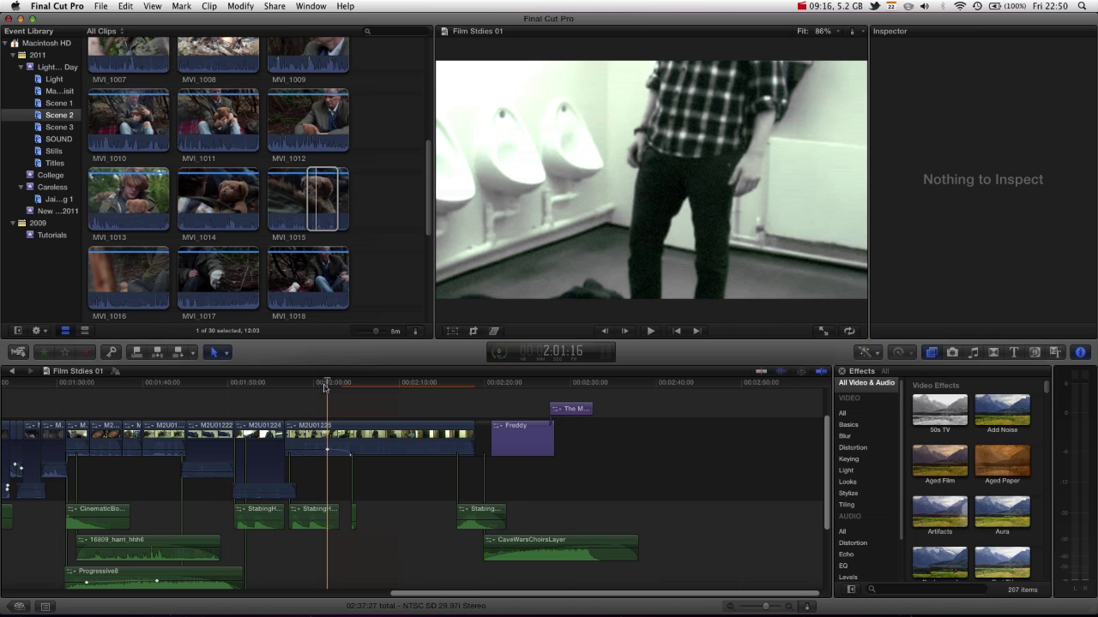